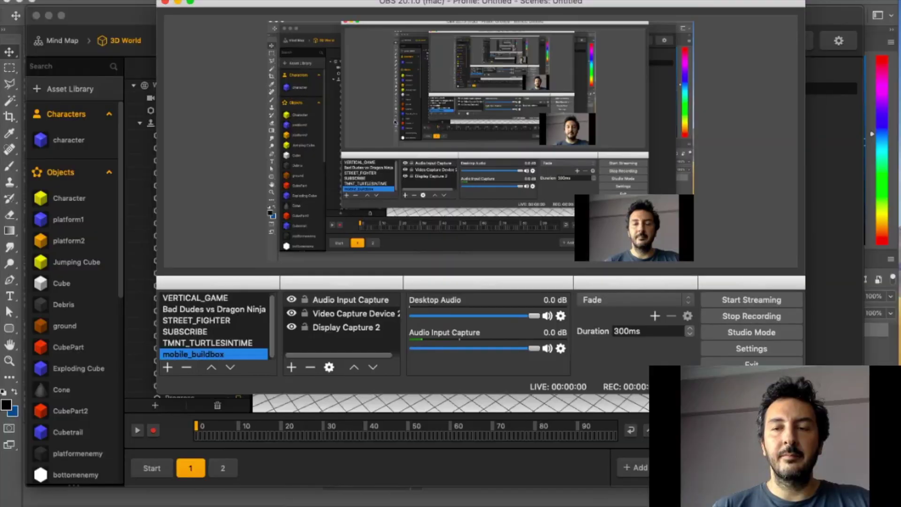
- Switch to Buildbox and play-test the current level in the preview, restarting after each game over, up to the finish line
key(super+Tab)
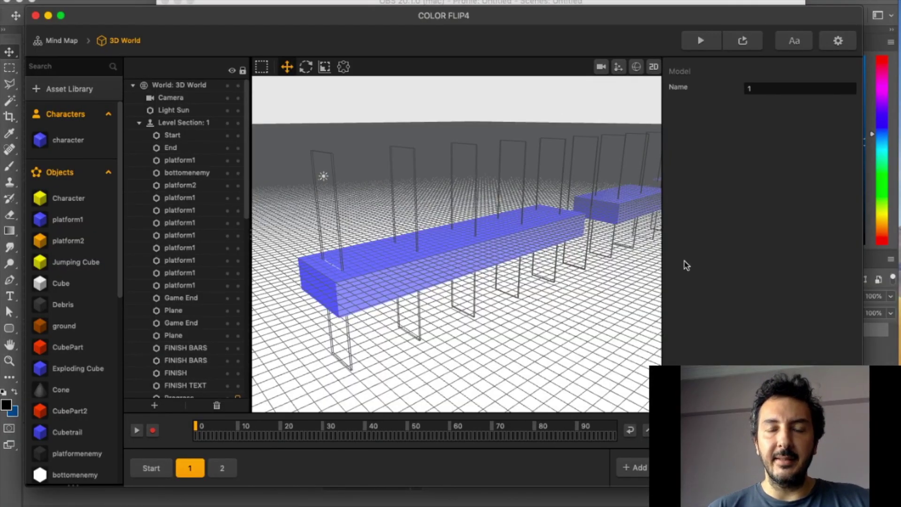
mouse_move(490, 260)
middle_down()
mouse_move(511, 249)
mouse_move(495, 247)
mouse_move(519, 245)
mouse_move(502, 257)
middle_up()
click(701, 41)
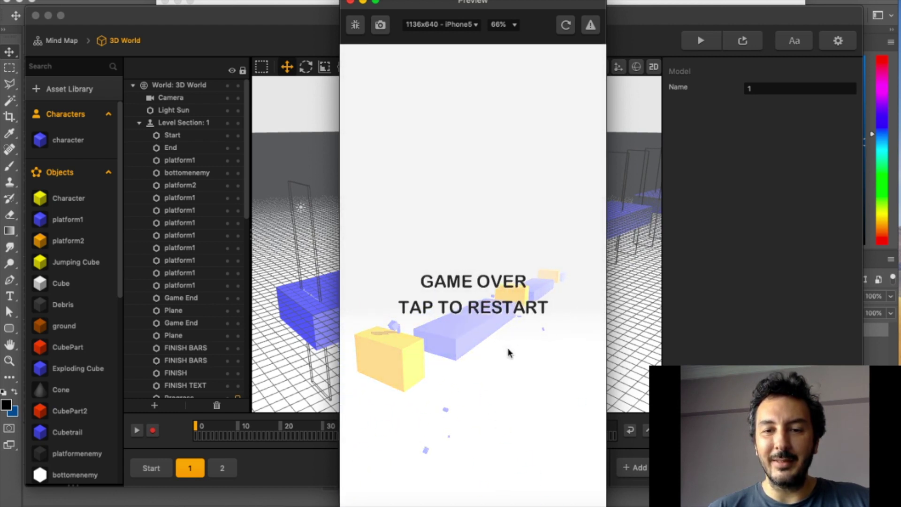
click(515, 363)
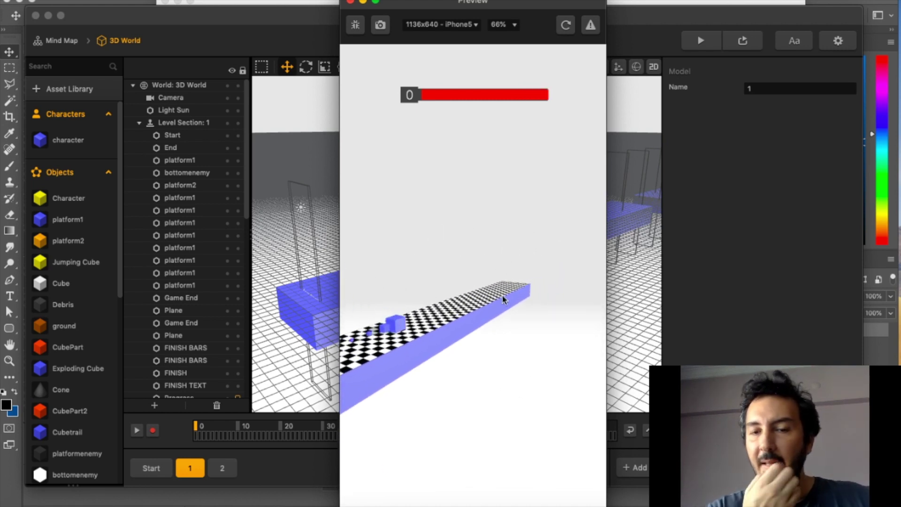
click(500, 317)
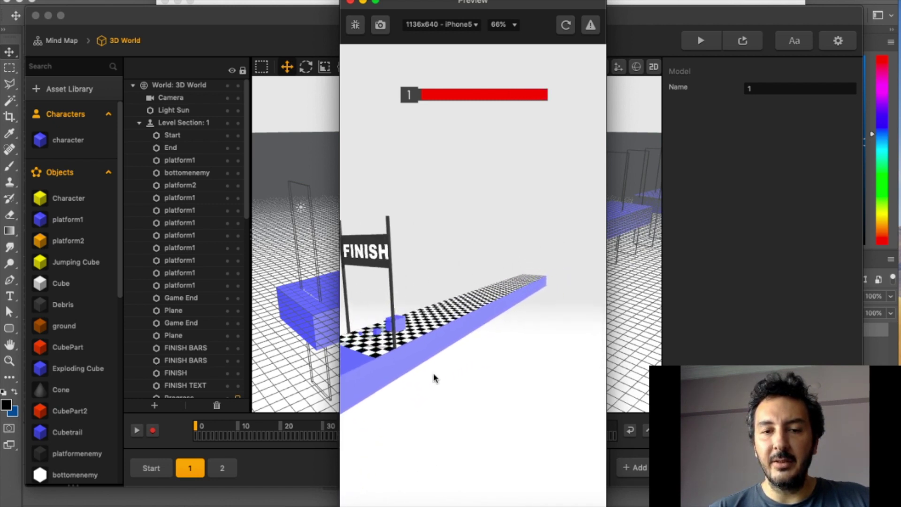
click(351, 2)
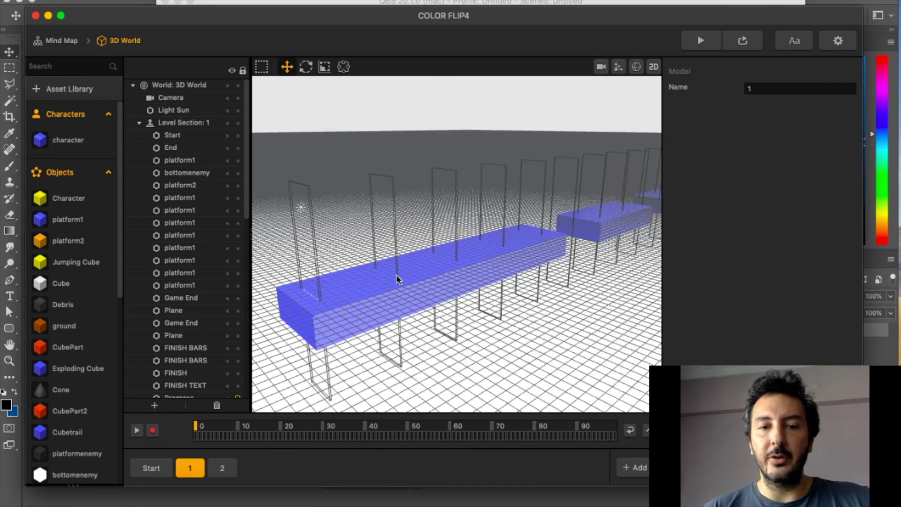
- Select the first Progress object in Level Section 1 and examine the Progress objects' collision shapes along the platforms
drag(479, 257, 500, 217)
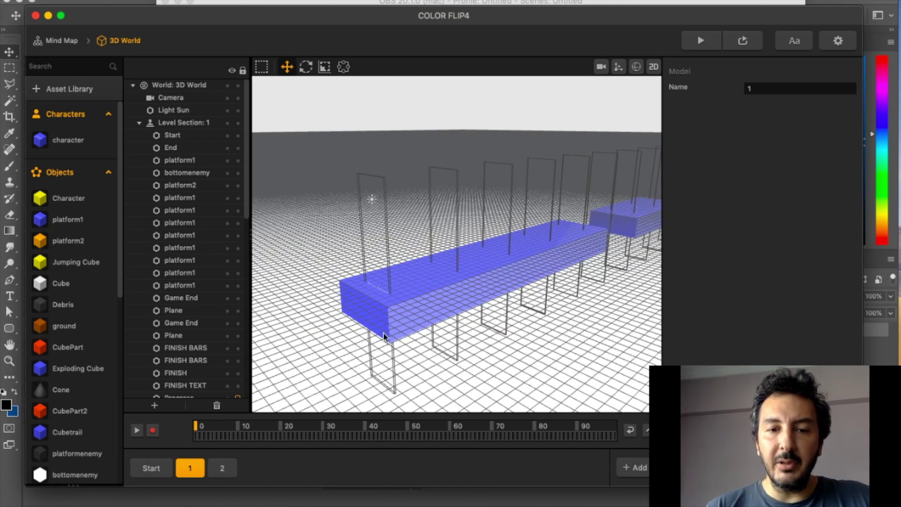
scroll(209, 345, down, 5)
scroll(206, 344, down, 1)
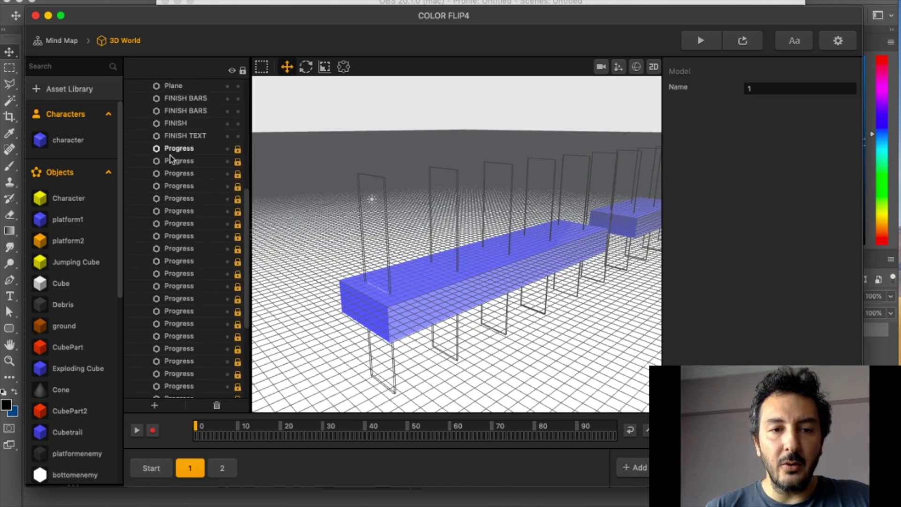
click(183, 149)
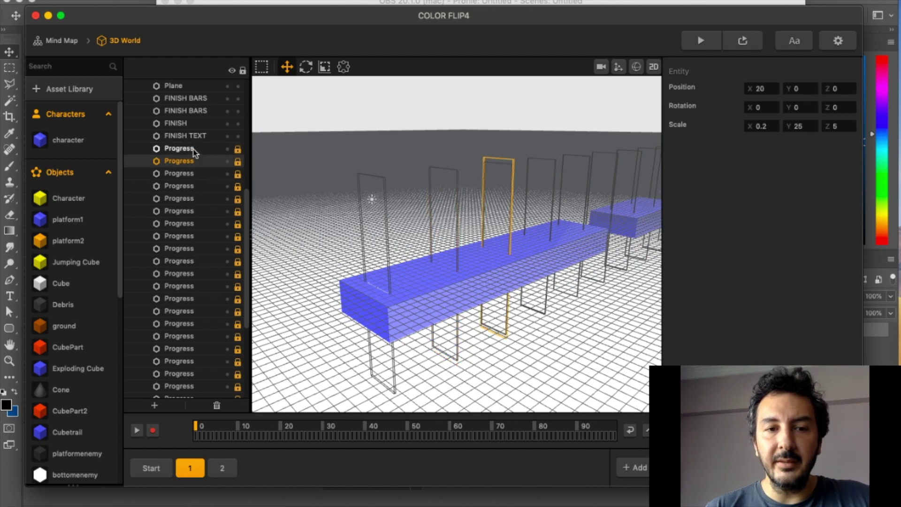
click(636, 66)
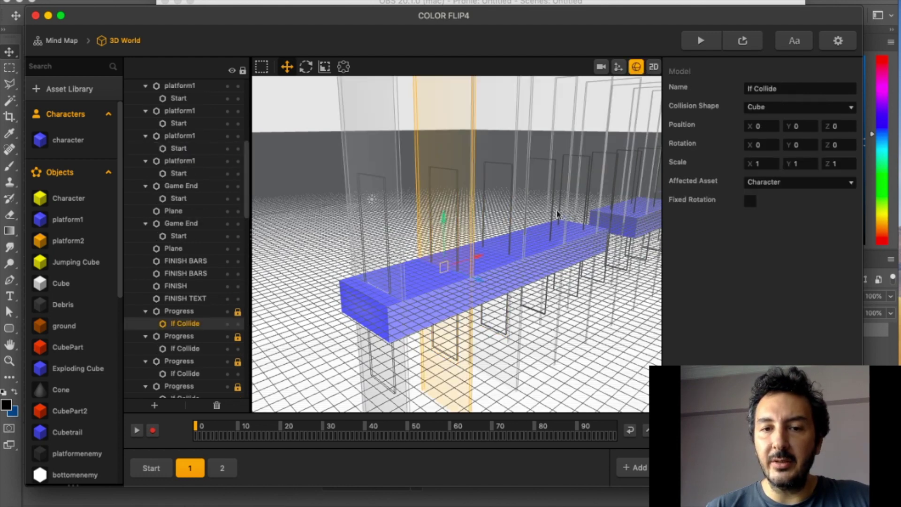
scroll(541, 213, down, 3)
scroll(524, 237, up, 2)
scroll(457, 247, up, 3)
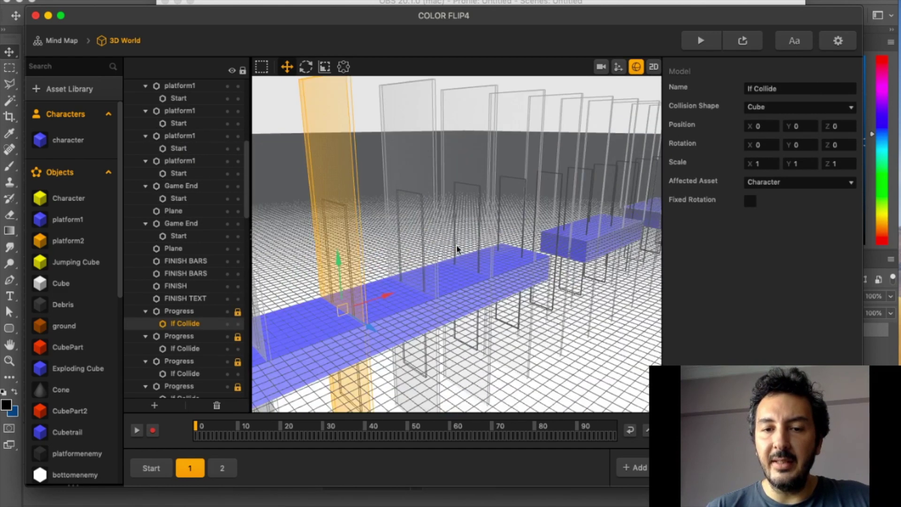
scroll(482, 241, down, 1)
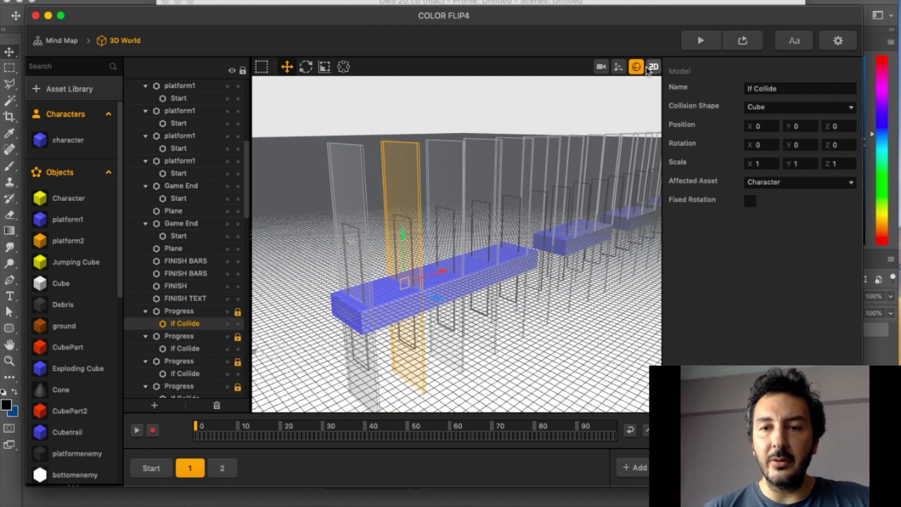
click(636, 67)
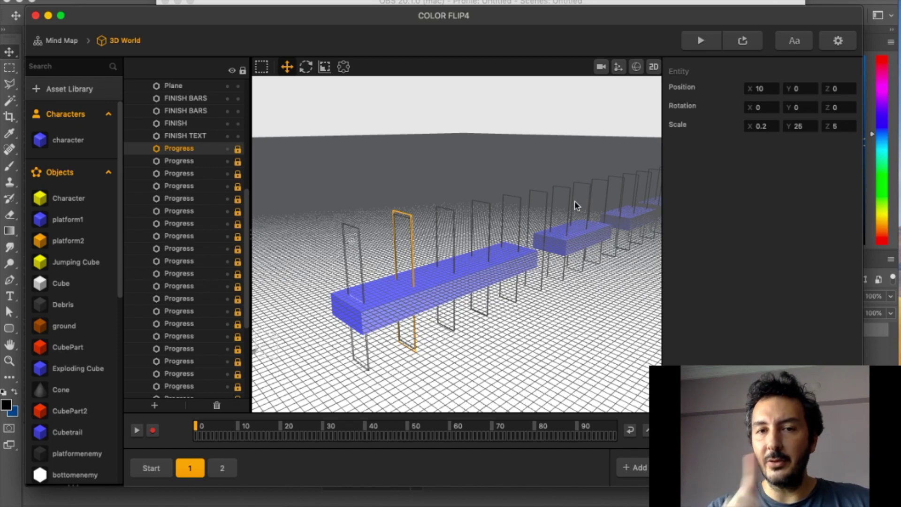
- Examine how the Progress objects are placed along the whole level, from the start to the FINISH banner
scroll(408, 307, down, 10)
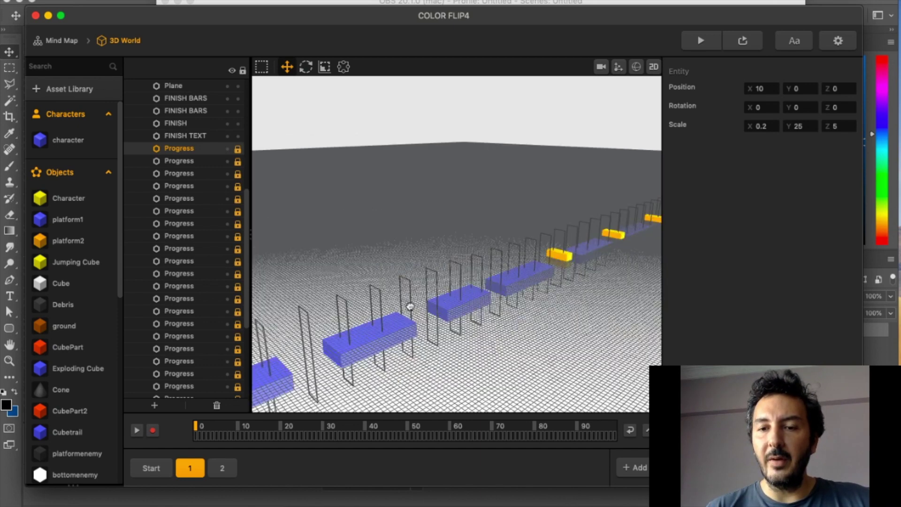
middle_drag(577, 262, 604, 259)
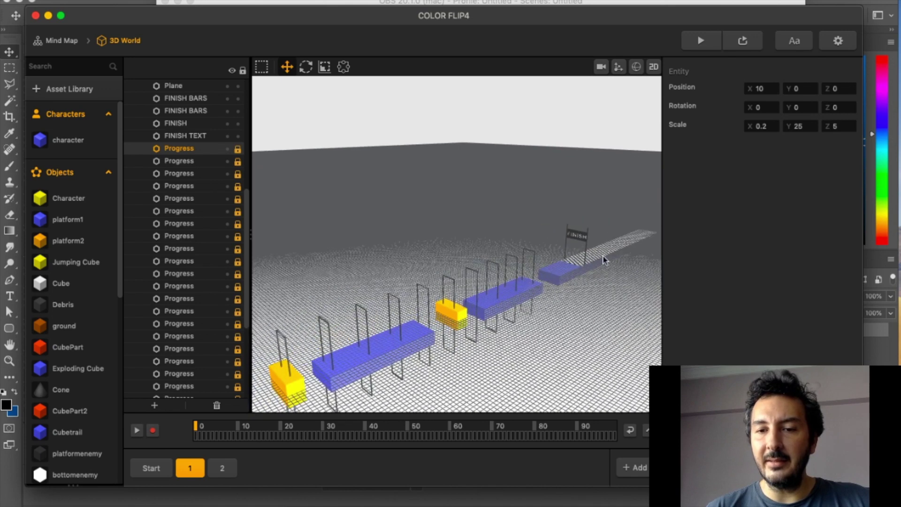
middle_drag(493, 291, 547, 267)
mouse_move(491, 274)
middle_down()
mouse_move(535, 274)
mouse_move(603, 254)
mouse_move(486, 272)
middle_up()
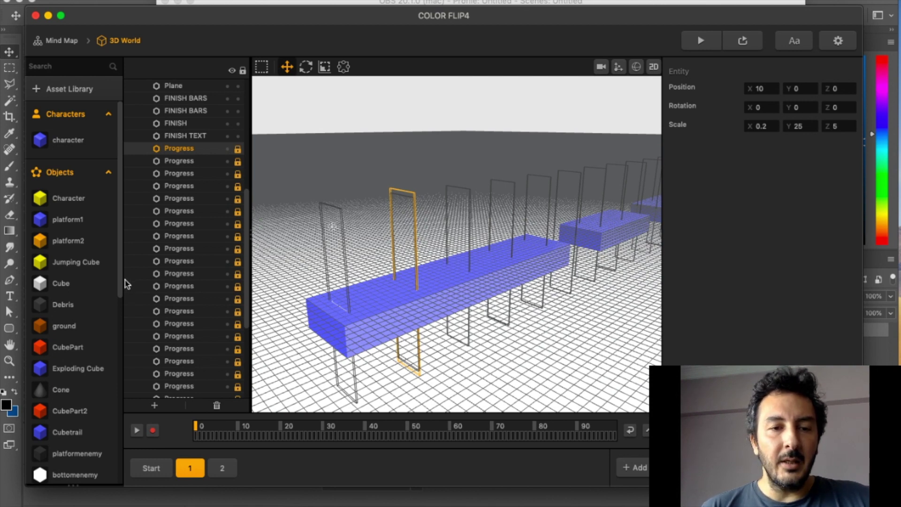
- Assign the Cube mesh to the Progress asset's 3D Model node and preview the level with it
scroll(136, 334, down, 1)
scroll(91, 337, down, 8)
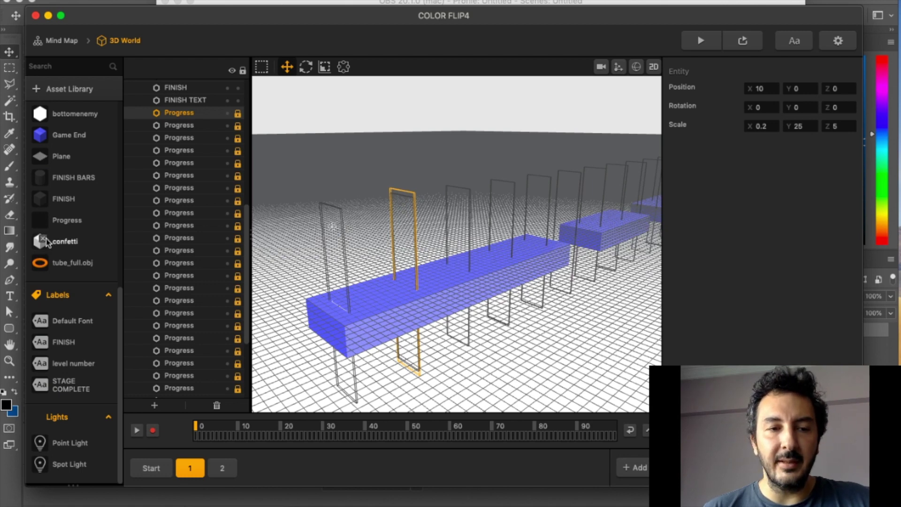
click(39, 224)
double_click(40, 229)
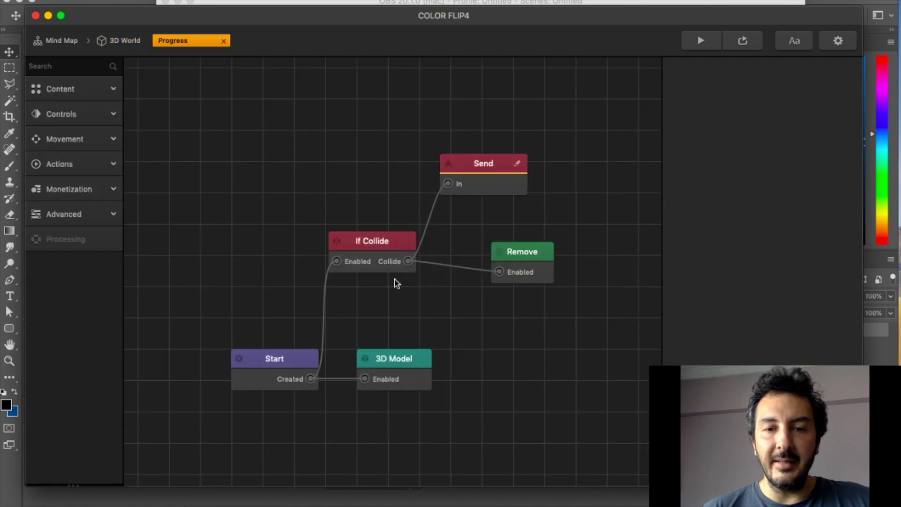
click(394, 366)
click(846, 237)
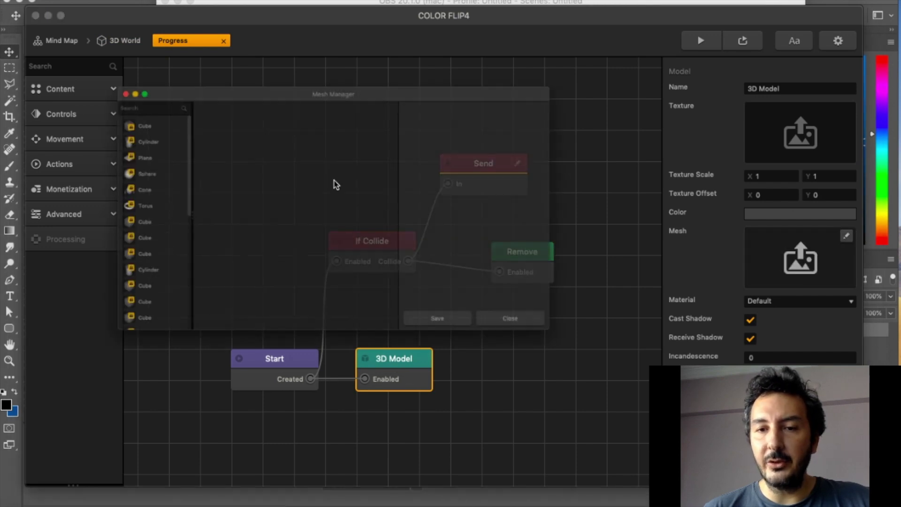
click(57, 100)
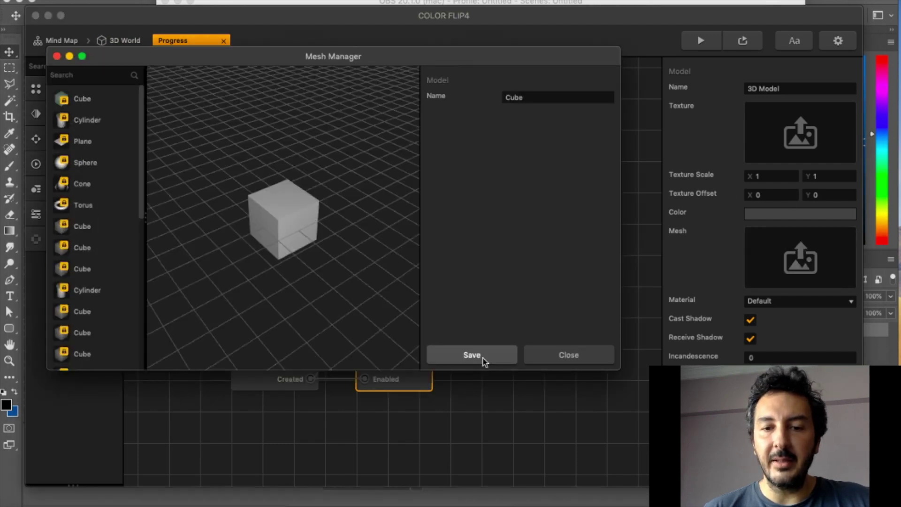
click(482, 358)
click(123, 41)
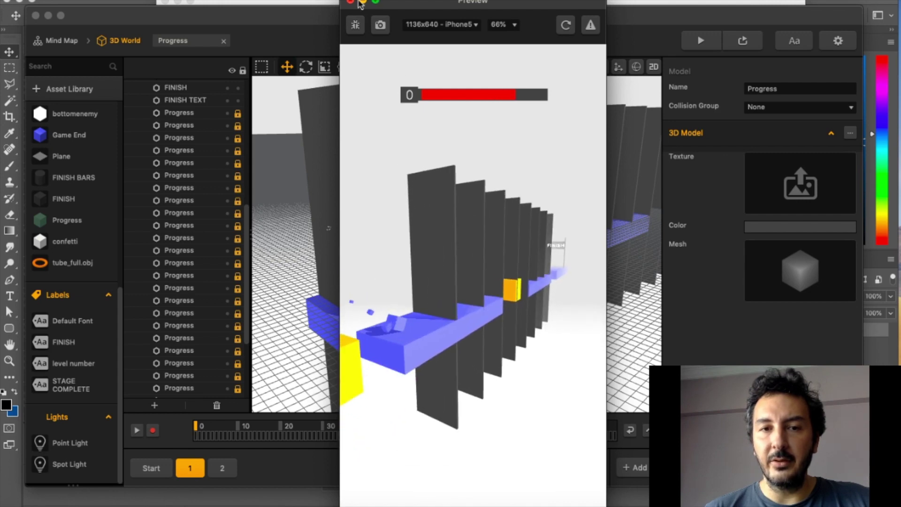
click(359, 3)
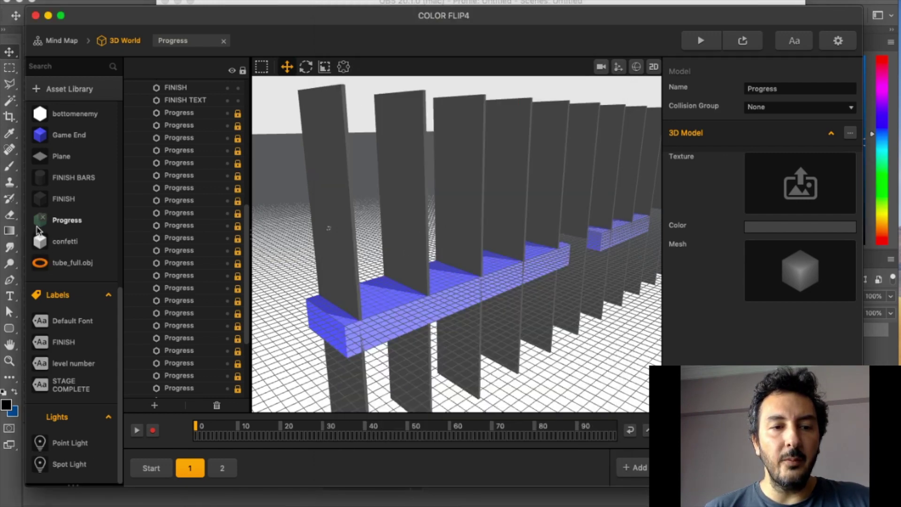
- Clear the Cube mesh from the Progress asset's 3D Model node and return to the 3D World
double_click(38, 226)
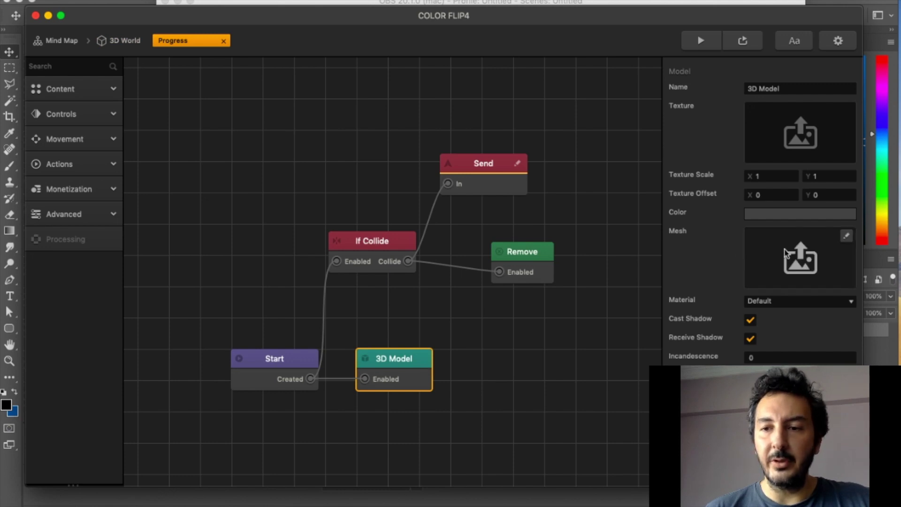
click(120, 40)
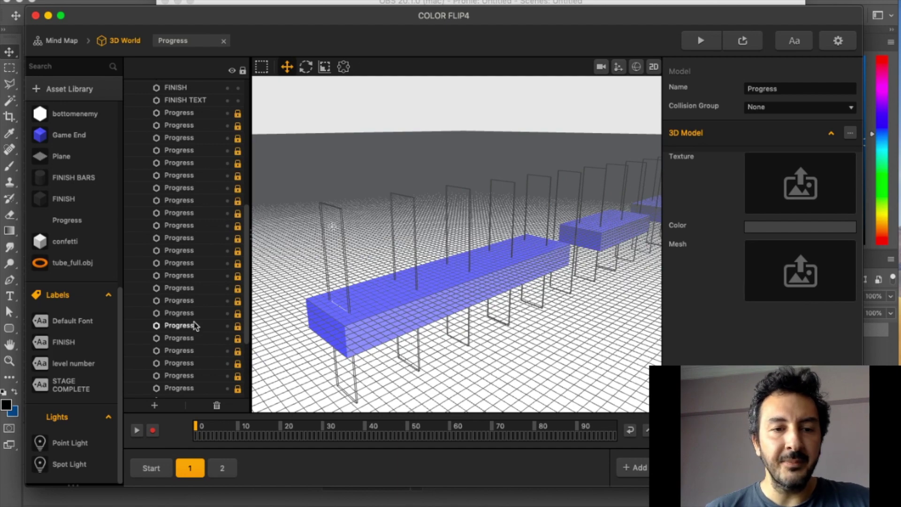
- Review the spacing of the mesh-less Progress objects over the platforms throughout the level
middle_drag(514, 307, 542, 269)
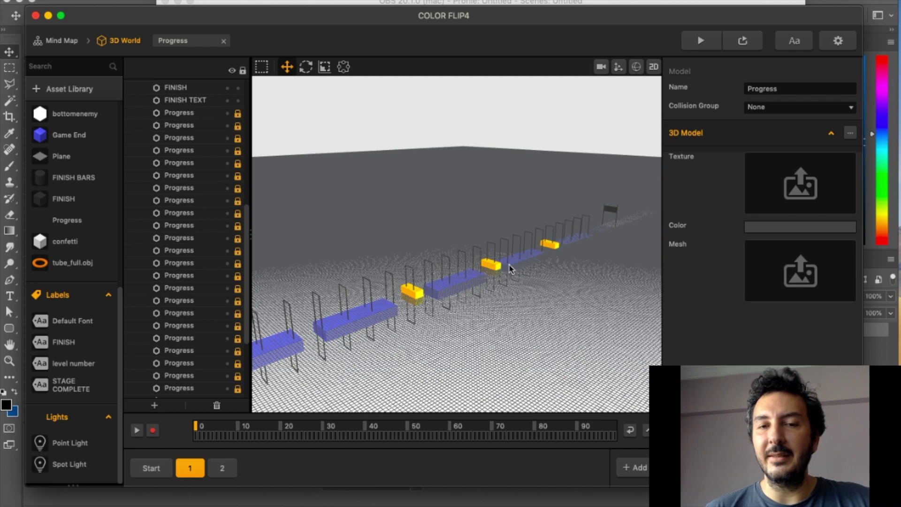
scroll(516, 271, up, 5)
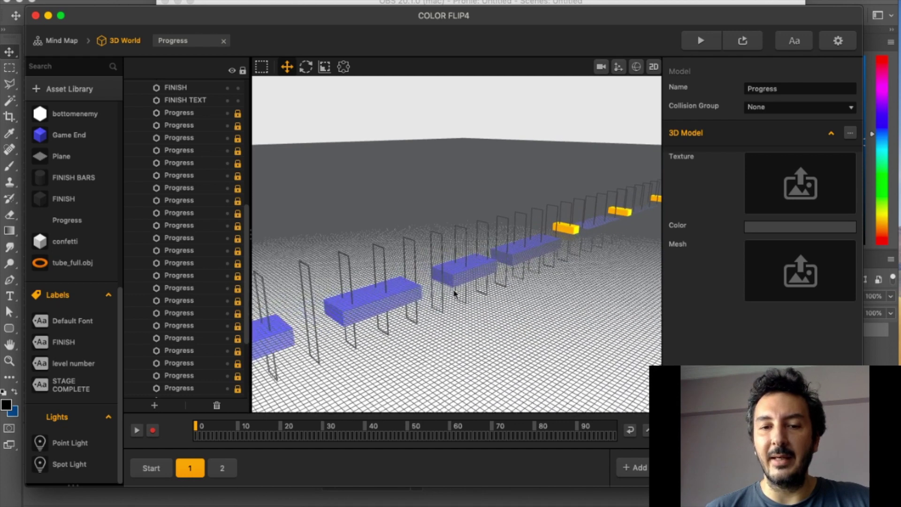
drag(500, 276, 516, 275)
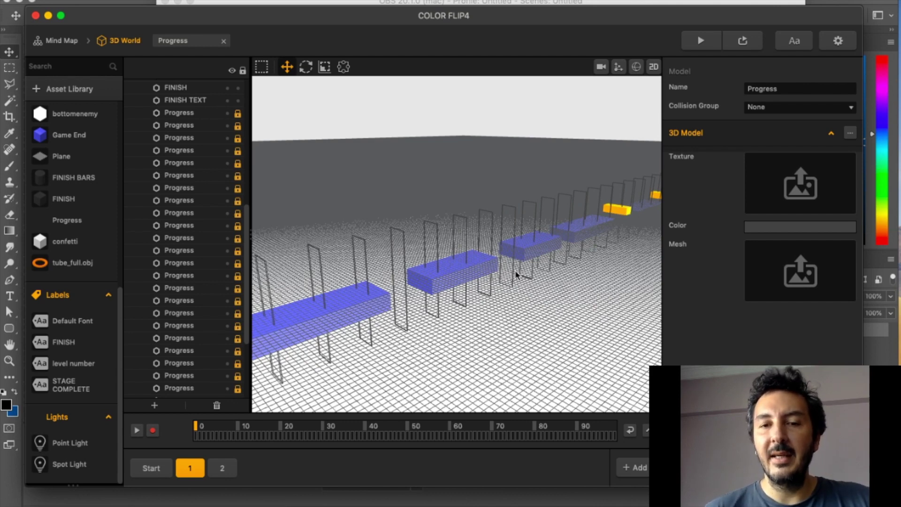
scroll(474, 273, up, 6)
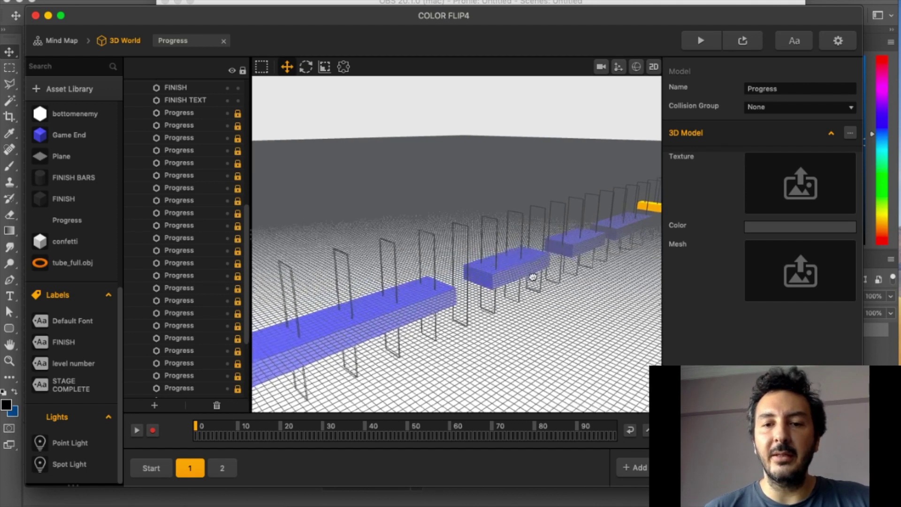
scroll(539, 255, up, 8)
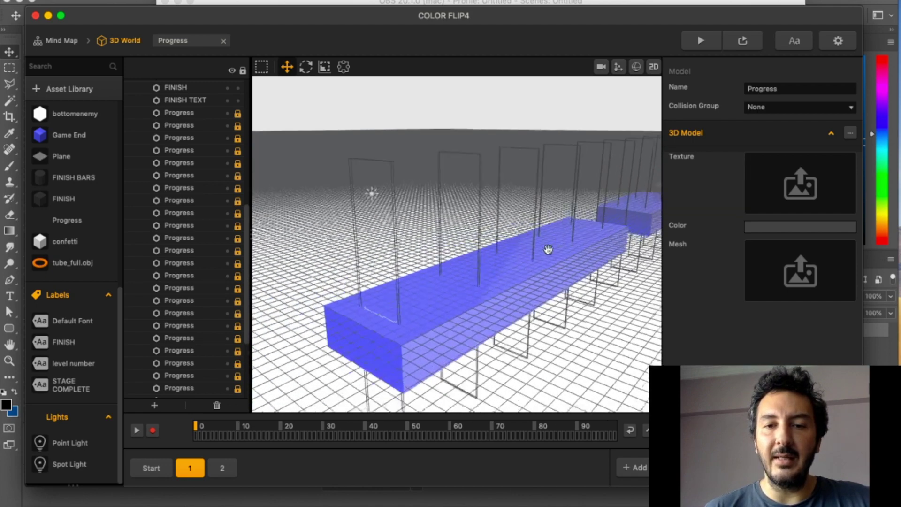
scroll(493, 261, down, 5)
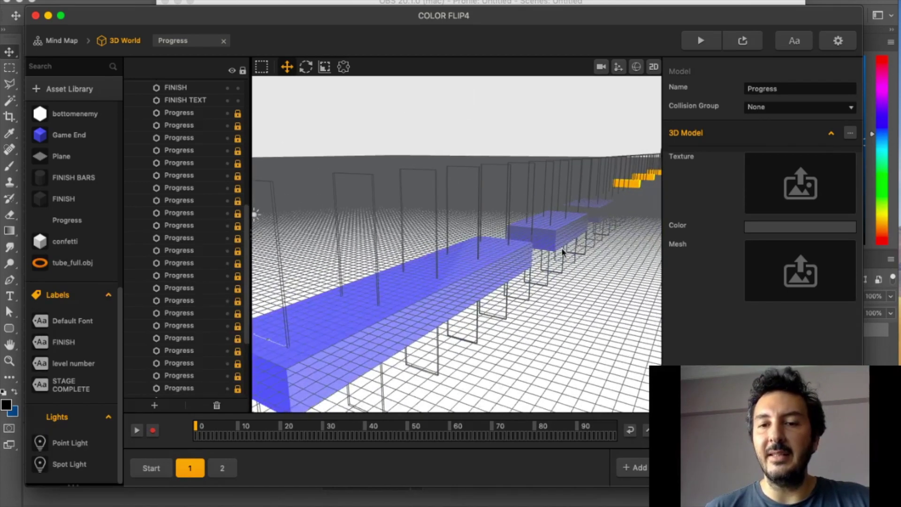
scroll(520, 252, down, 8)
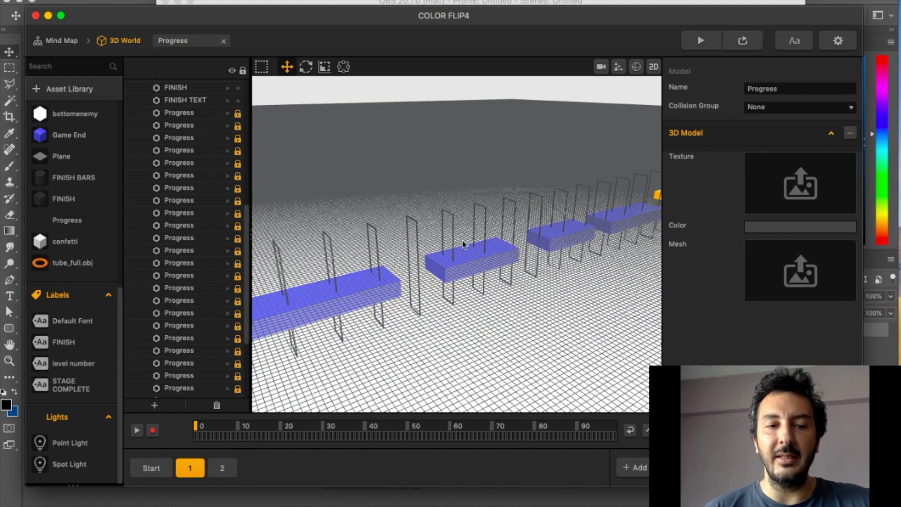
- Inspect the Progress asset's If Collide node settings and the character asset's collision group
double_click(41, 228)
click(388, 249)
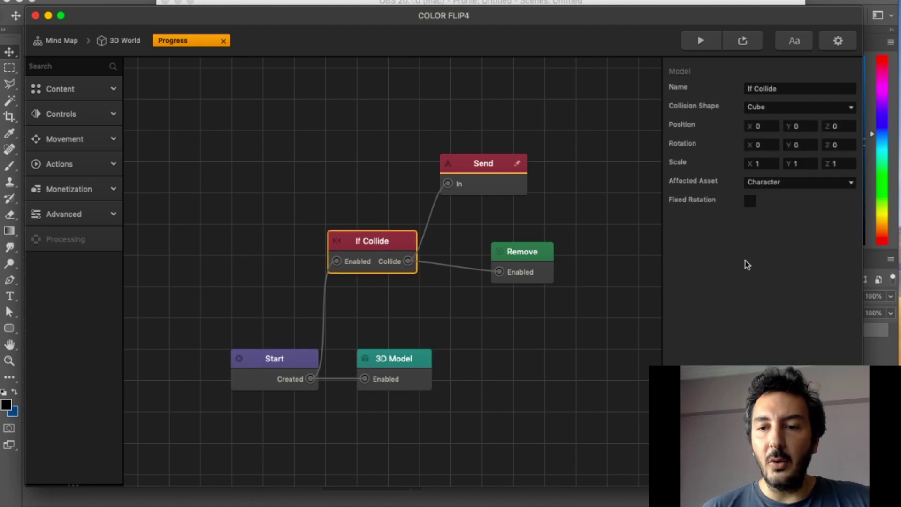
click(128, 41)
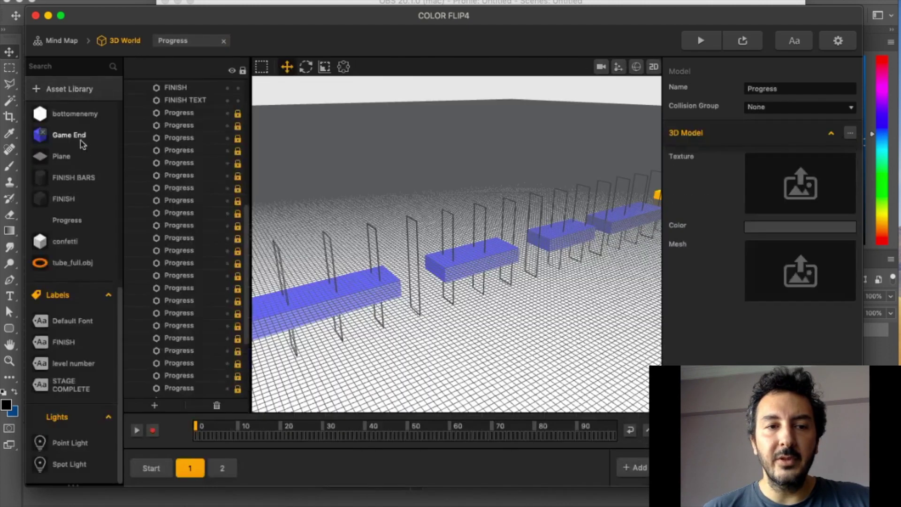
click(38, 143)
scroll(43, 234, down, 10)
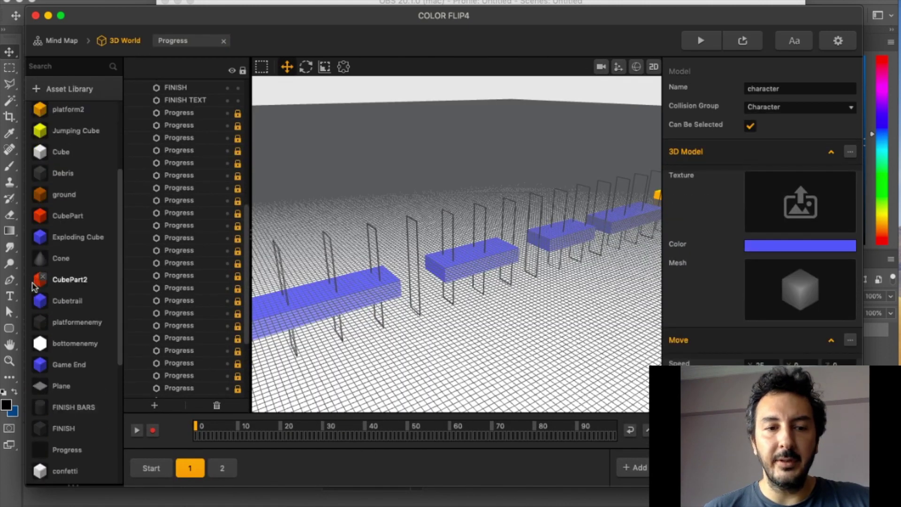
- Reopen the Progress asset's node map and inspect its Remove node
double_click(42, 221)
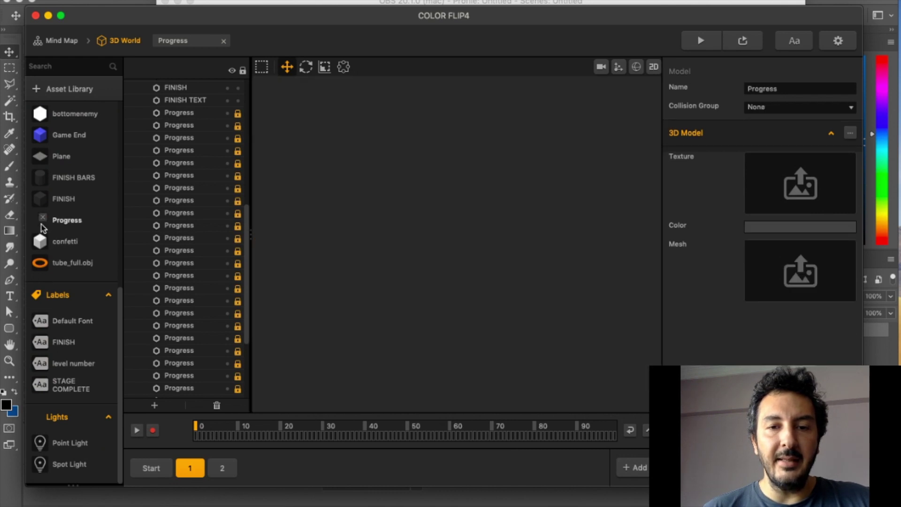
click(533, 267)
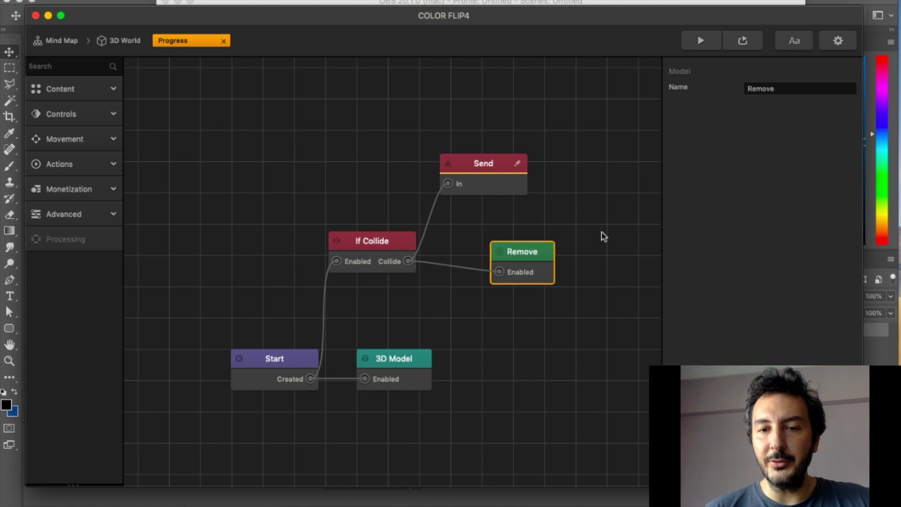
- Inspect the Event Name setting of the Send node in the Progress asset's node map
click(479, 185)
click(776, 106)
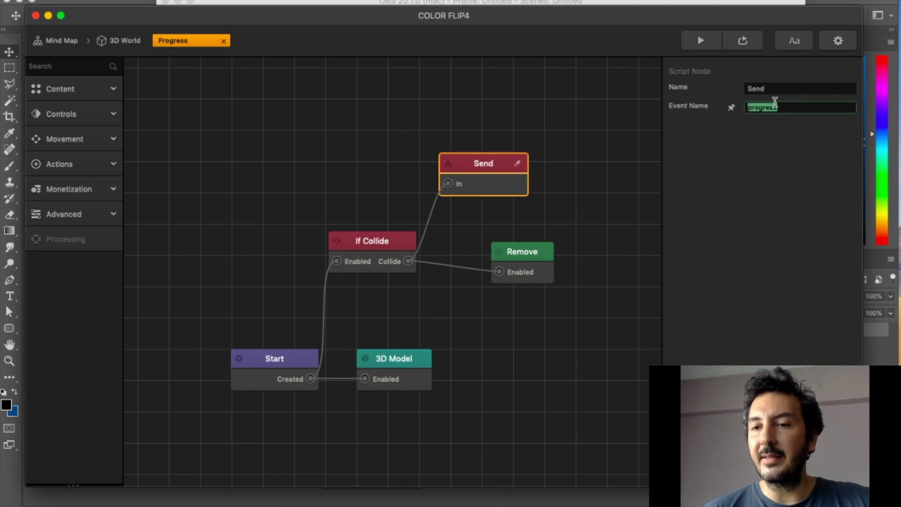
click(779, 105)
drag(779, 104, 703, 106)
click(807, 106)
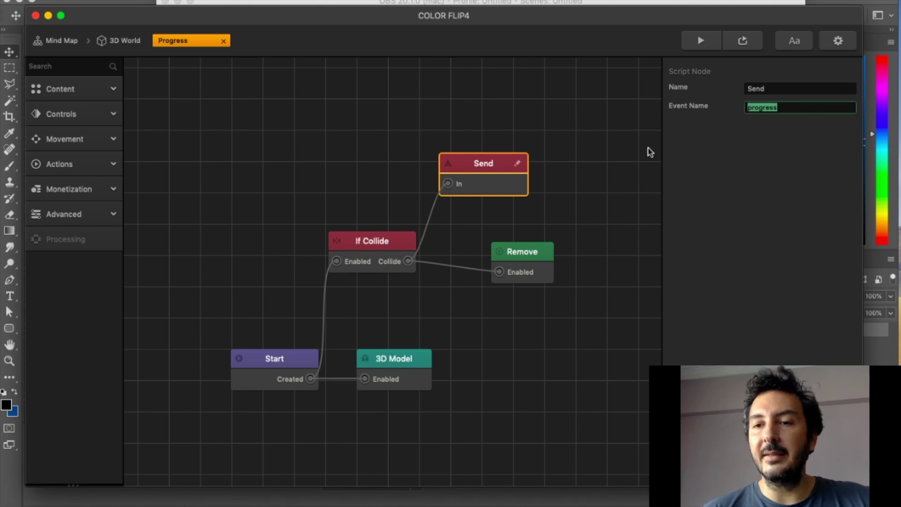
- Open the UI scene from the project's Mind Map and select the Default object to inspect its properties
click(119, 40)
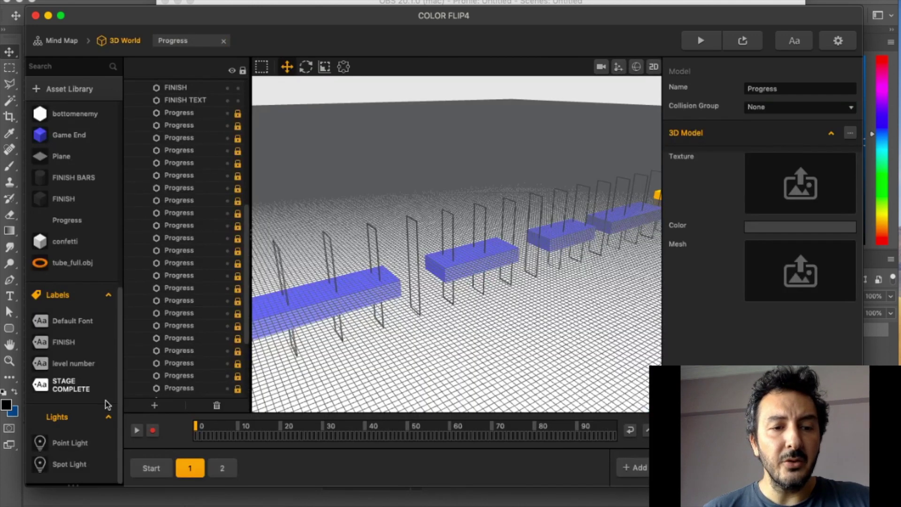
click(68, 41)
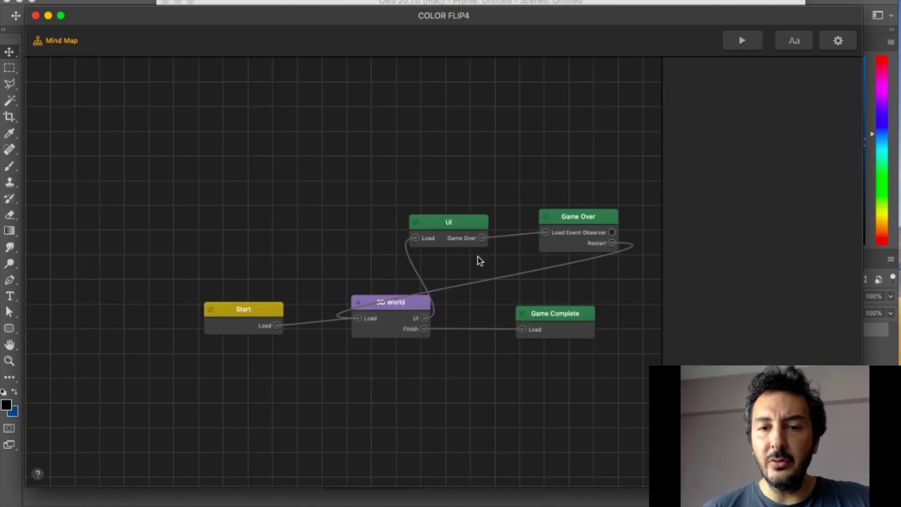
double_click(457, 228)
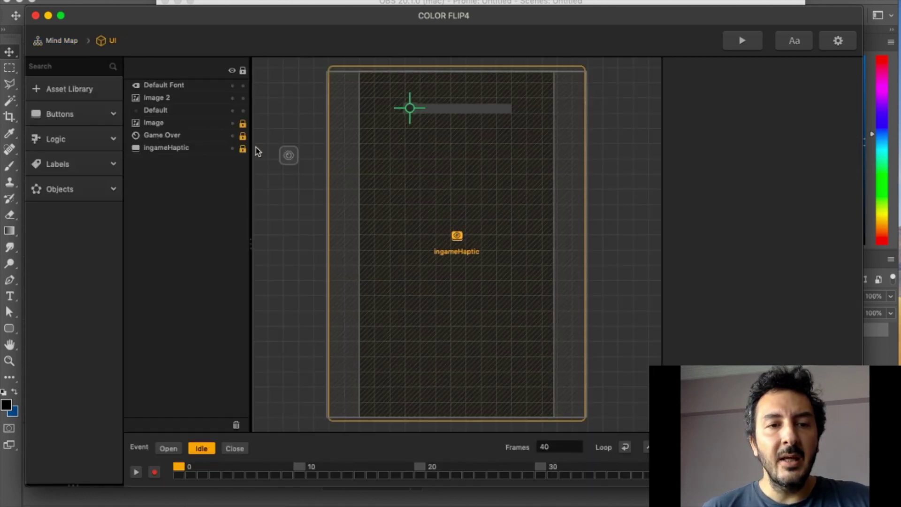
click(156, 110)
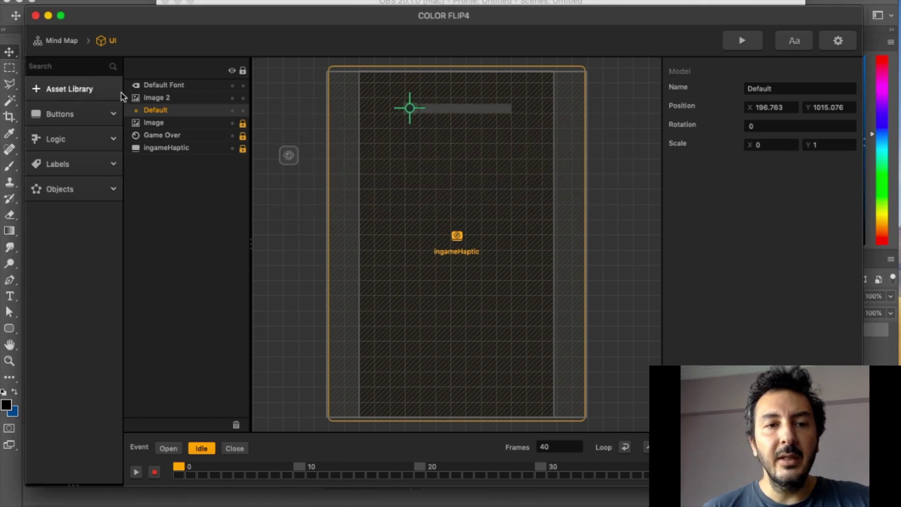
click(163, 110)
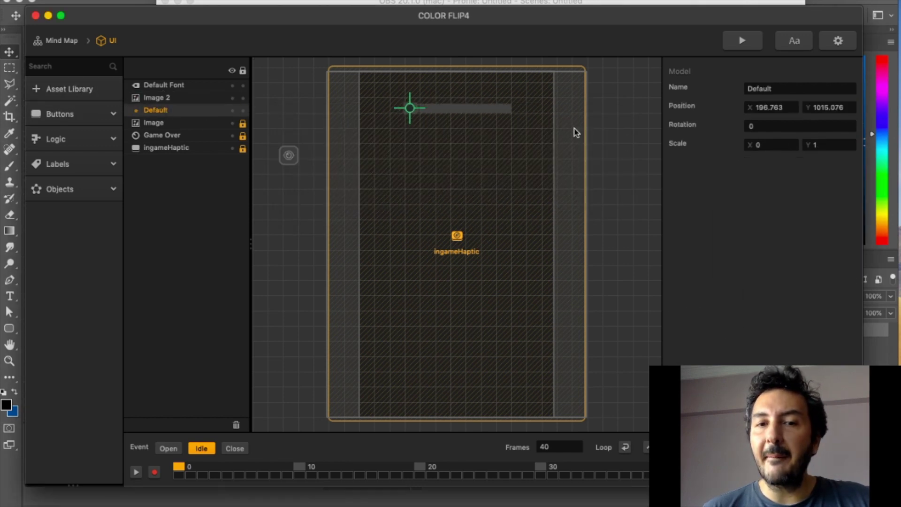
- Preview the progress bar by setting the Default object's X scale to 1, and return it to 0
click(783, 146)
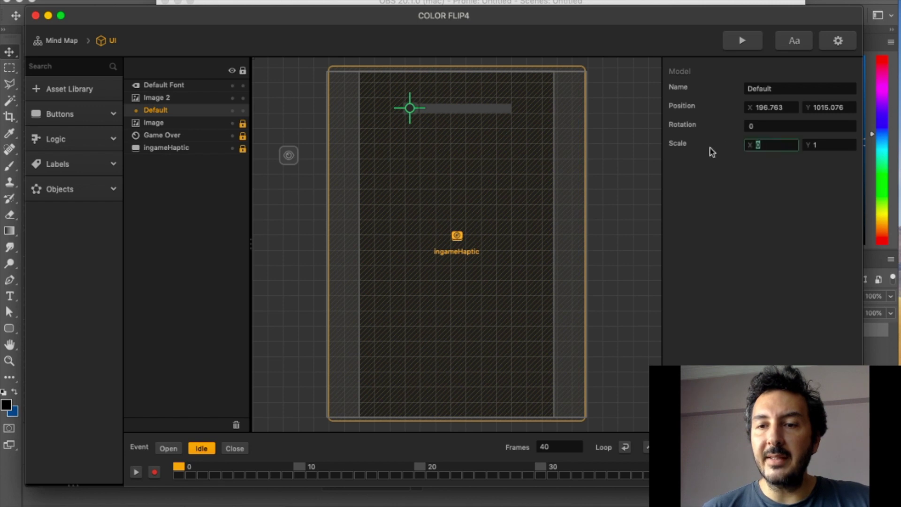
text(1)
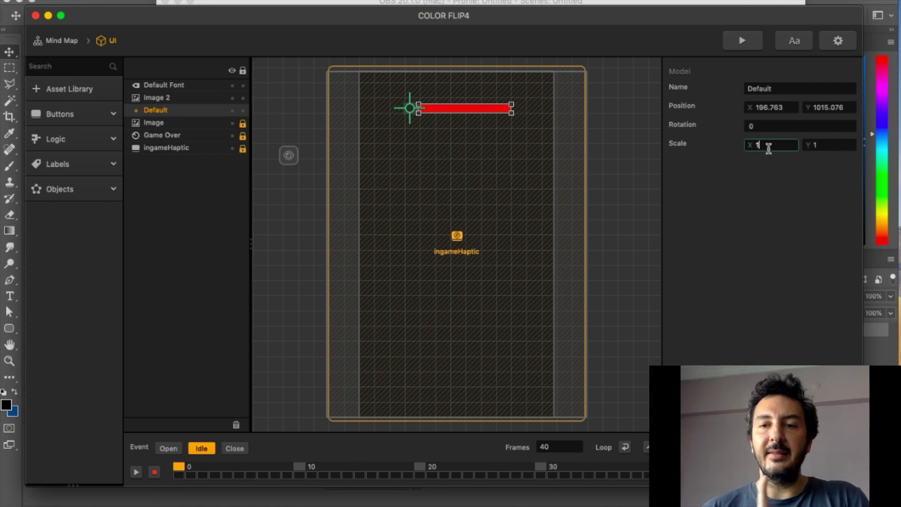
double_click(774, 143)
text(0)
key(Return)
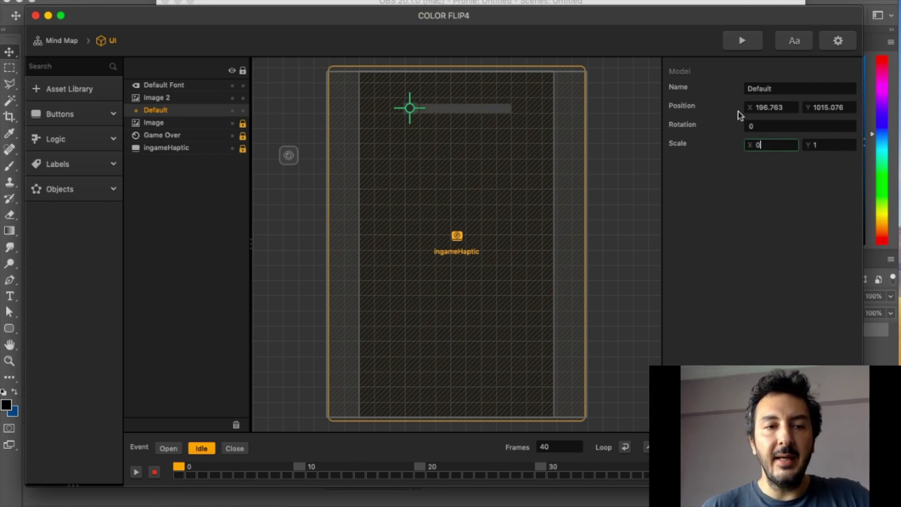
- Inspect the bar asset among the UI objects and add the Default UI asset to the library
click(66, 189)
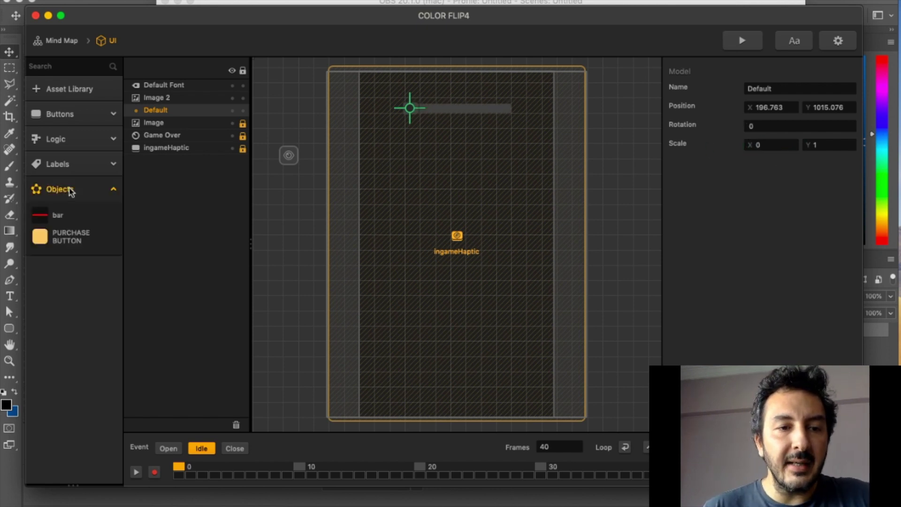
click(34, 221)
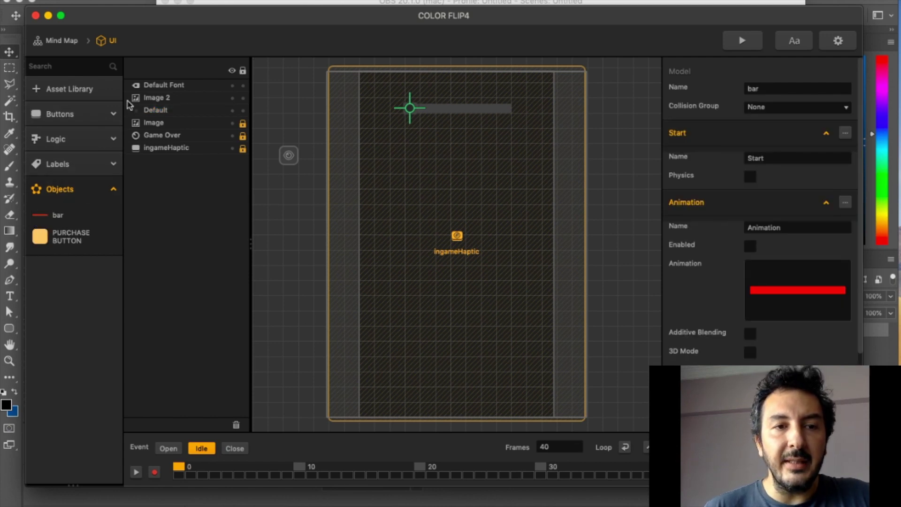
click(94, 87)
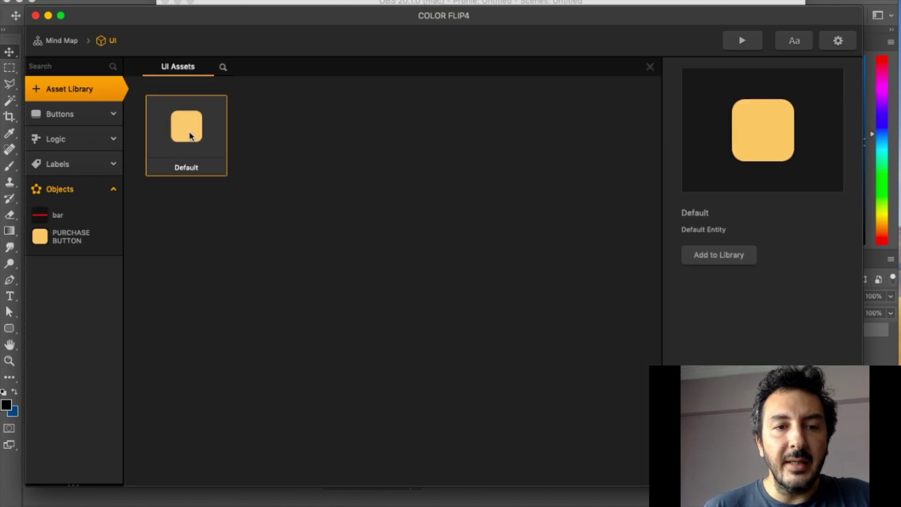
double_click(191, 136)
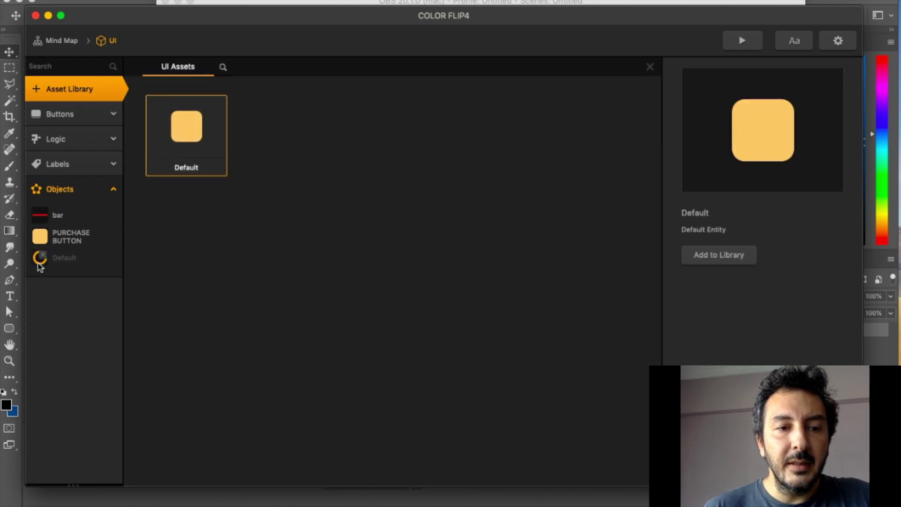
click(71, 259)
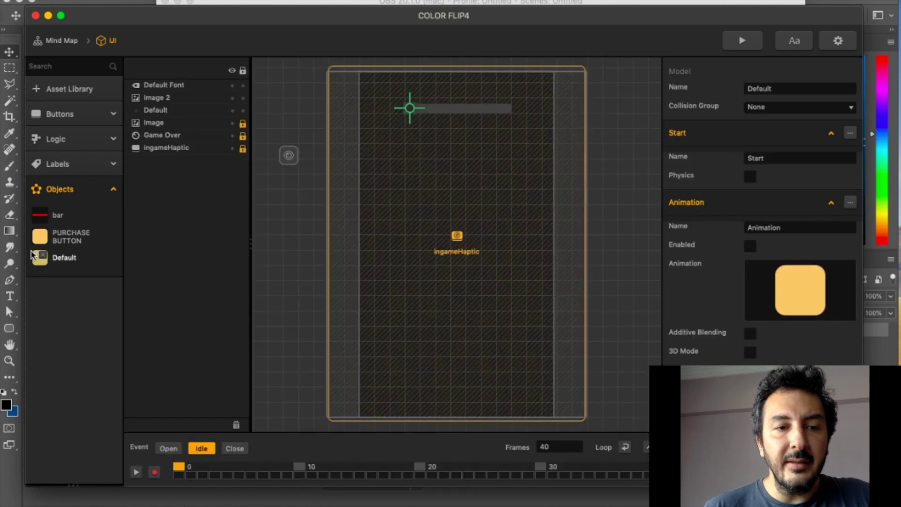
- Open the new Default asset's node map and reposition its Animation node
double_click(34, 257)
drag(541, 275, 520, 306)
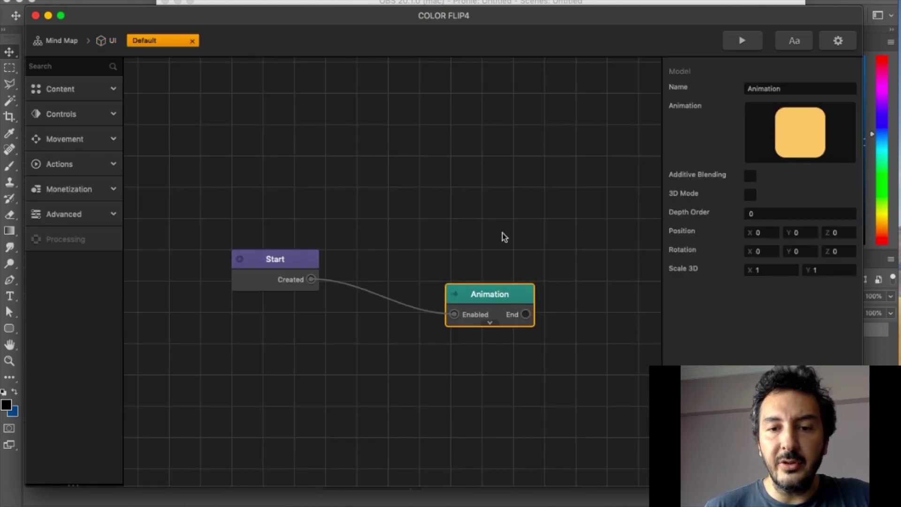
click(112, 41)
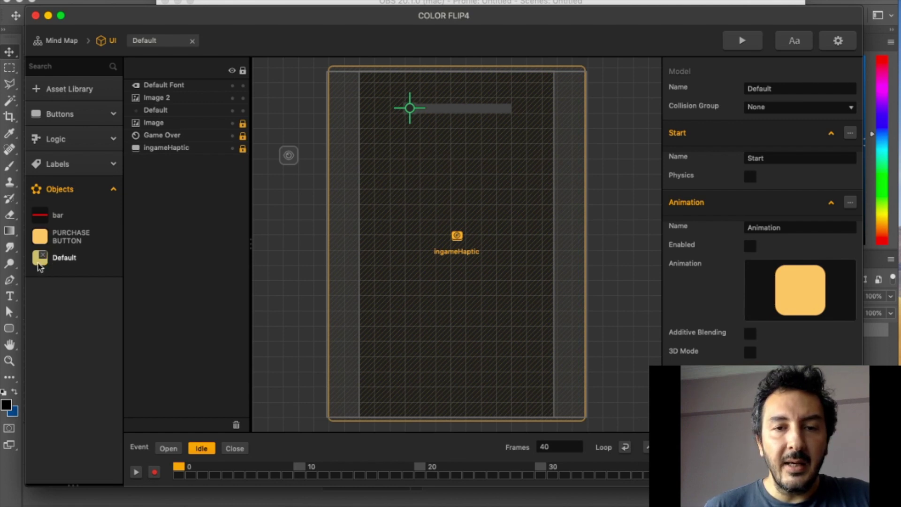
double_click(38, 264)
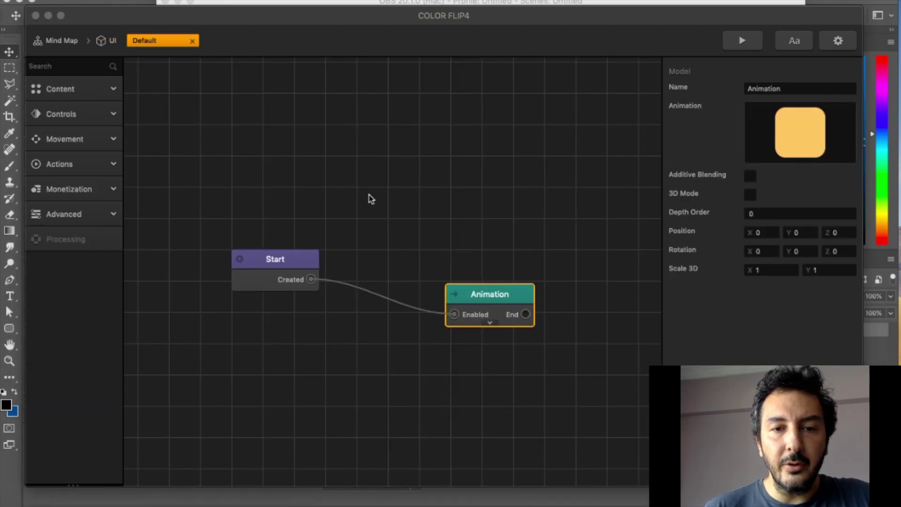
- Switch to Finder and open the testgame folder inside Buidbox on the Untitled drive
key(super+Tab)
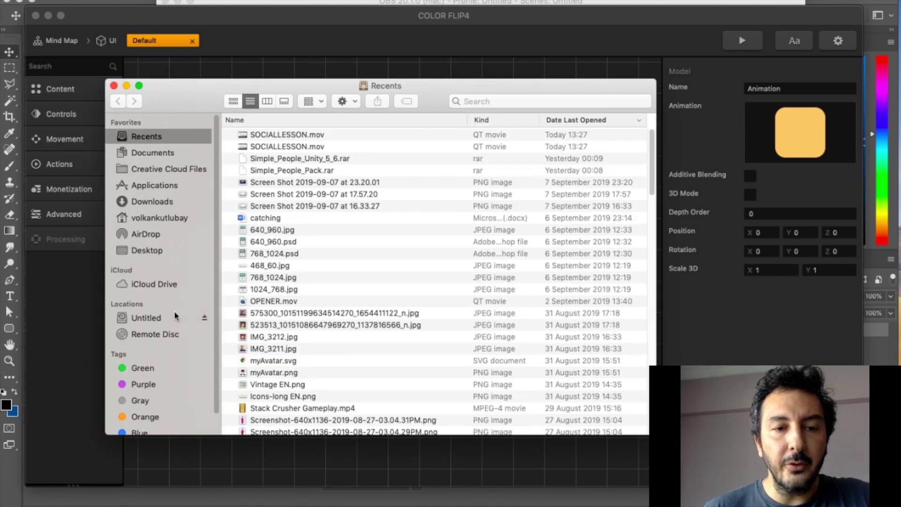
click(160, 318)
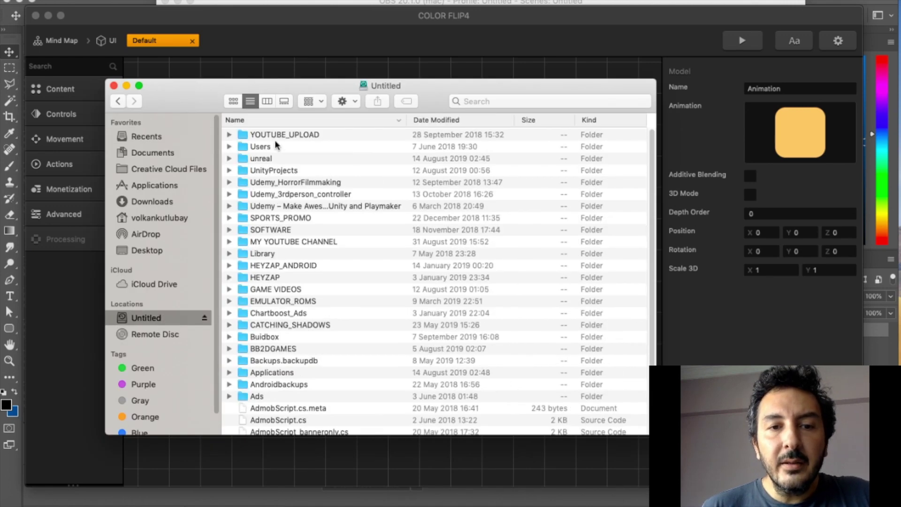
click(276, 135)
text(bu)
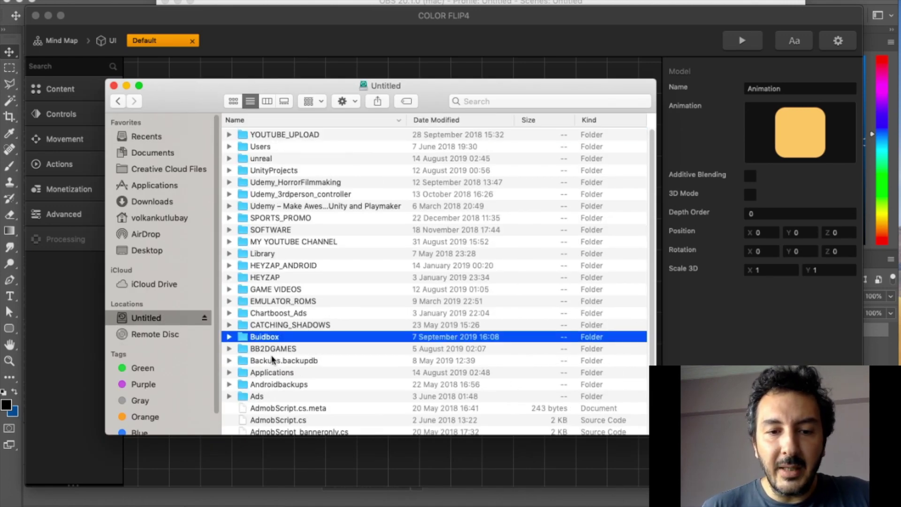
click(276, 327)
double_click(277, 336)
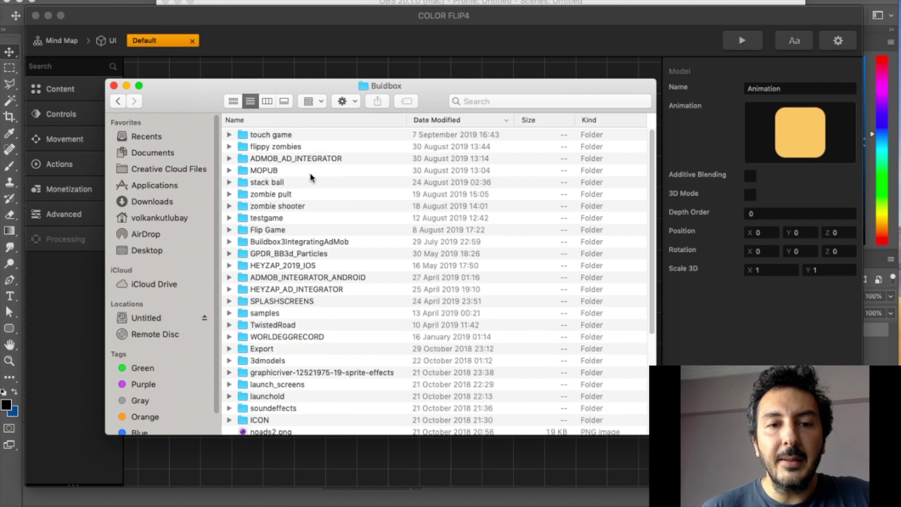
click(275, 219)
key(super+Down)
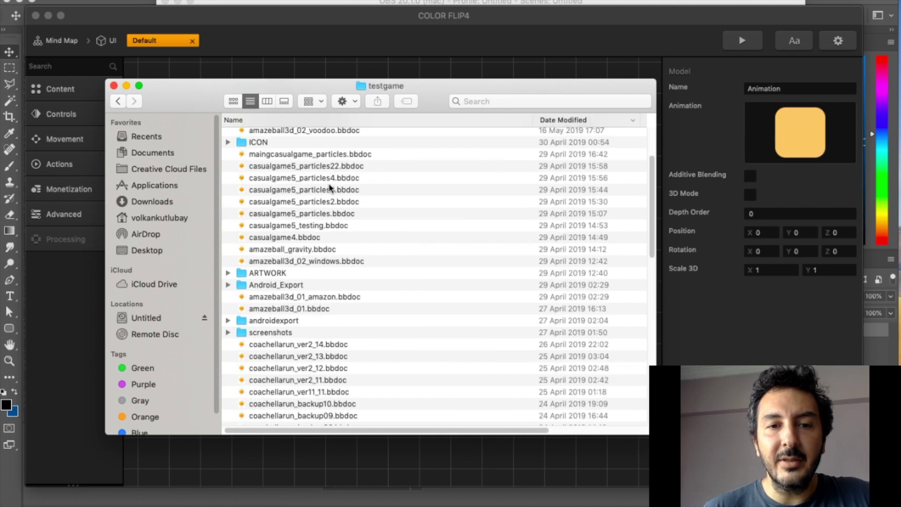
- Browse the testgame project files and open the ARTWORK folder
scroll(333, 189, up, 4)
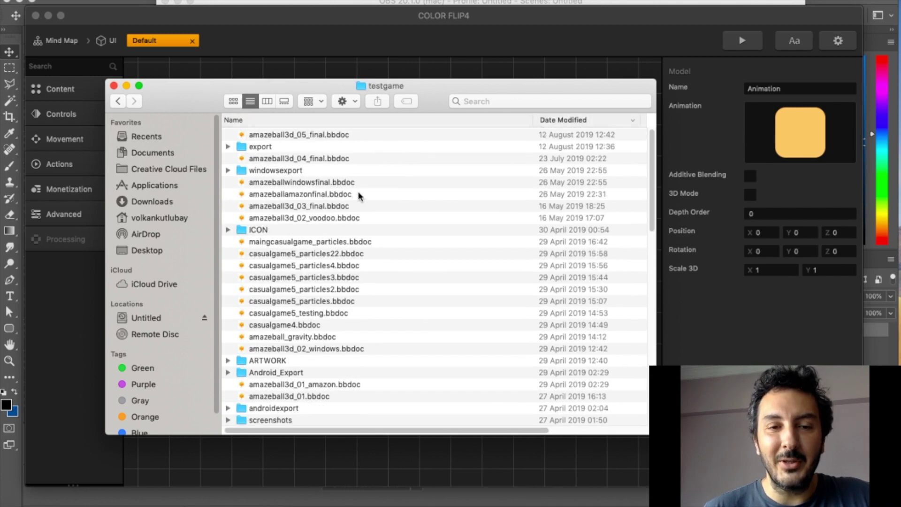
scroll(359, 196, down, 2)
scroll(356, 199, up, 2)
scroll(275, 238, down, 3)
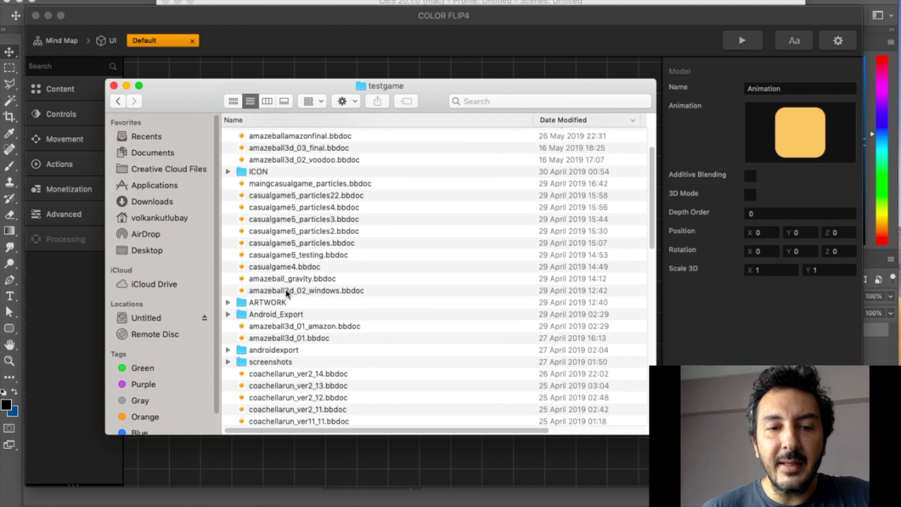
double_click(271, 303)
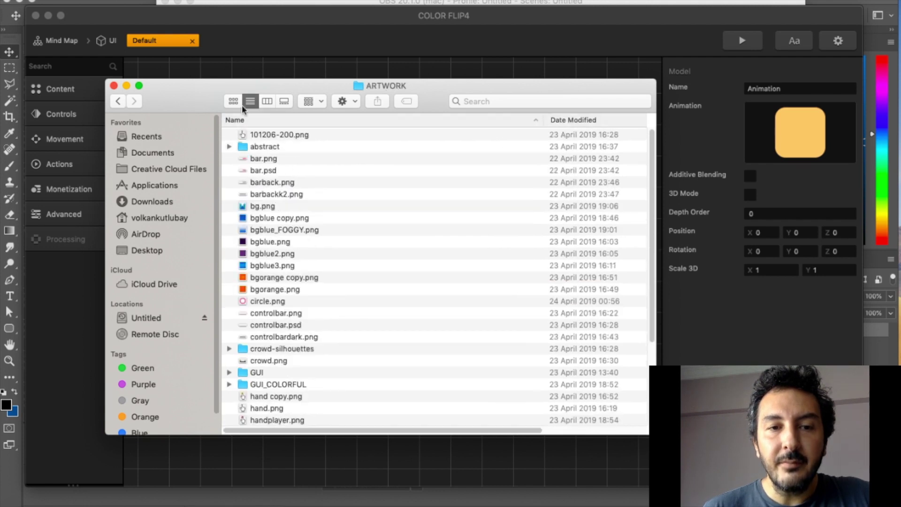
- Show the ARTWORK folder in gallery view and preview the bar.png image
click(233, 102)
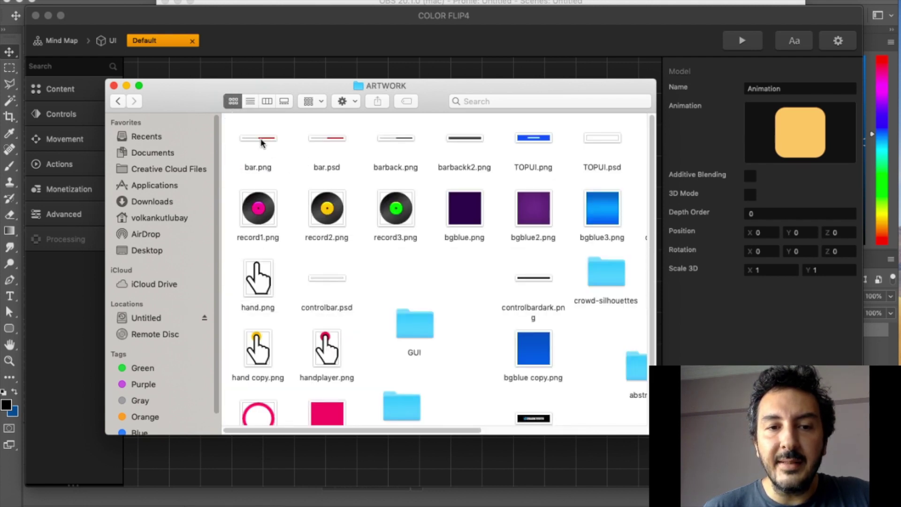
click(283, 102)
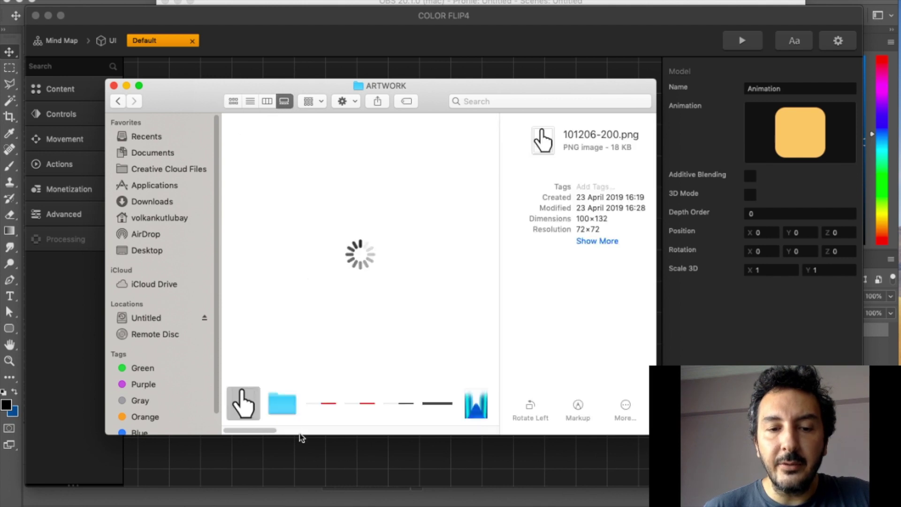
click(339, 404)
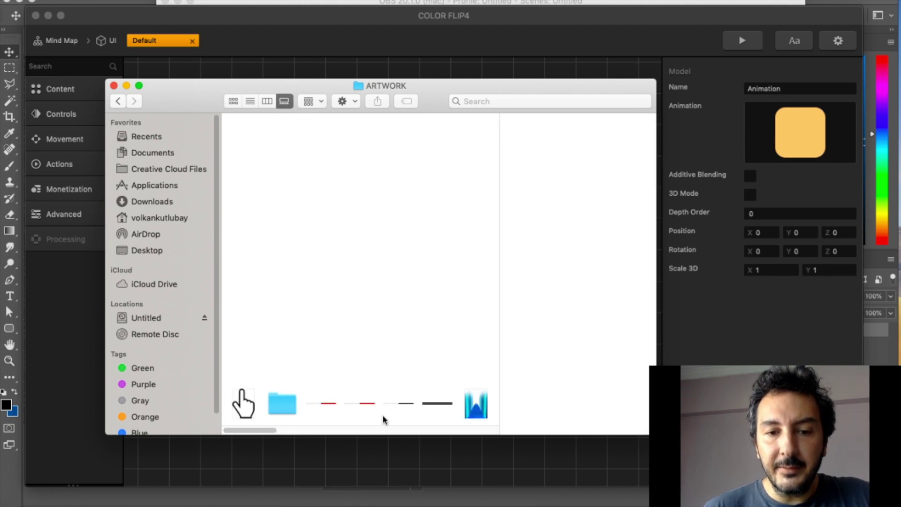
key(Right)
key(Right)
key(Right)
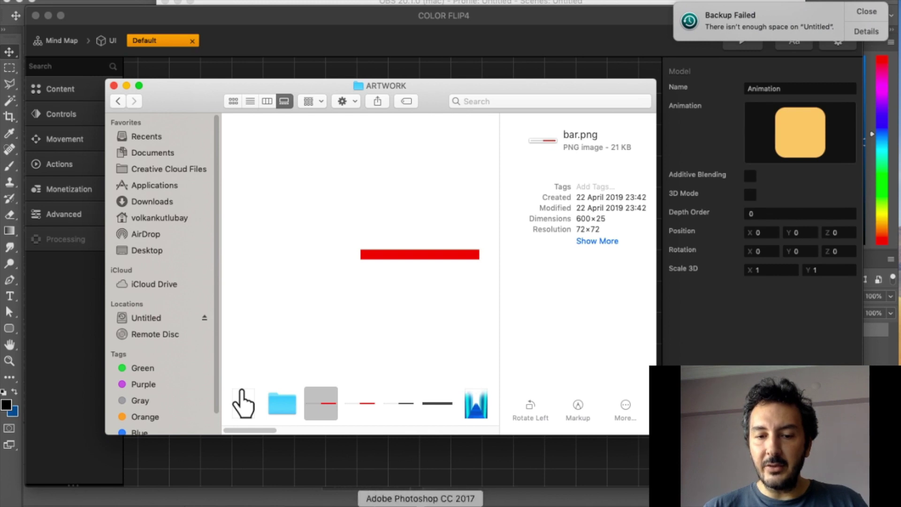
- Switch to Photoshop to view bar.png, minimize its window and dismiss the backup notification
click(372, 505)
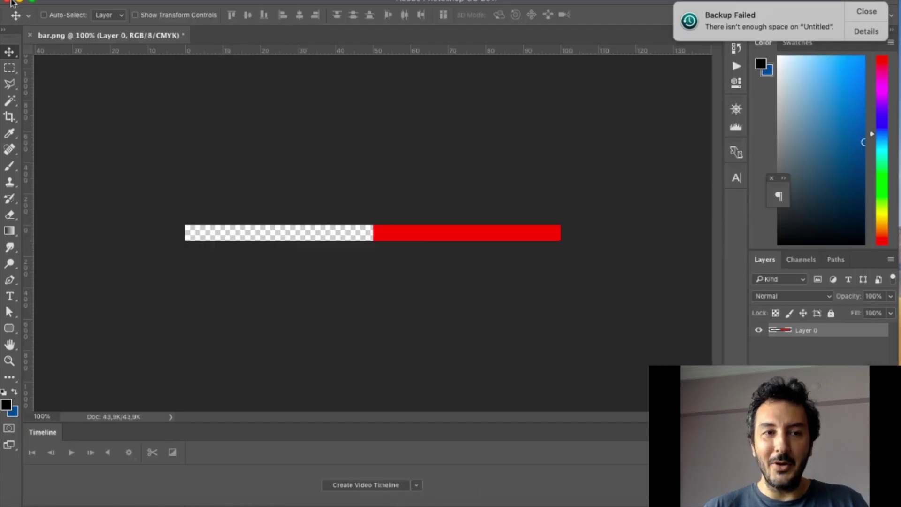
click(19, 1)
click(850, 15)
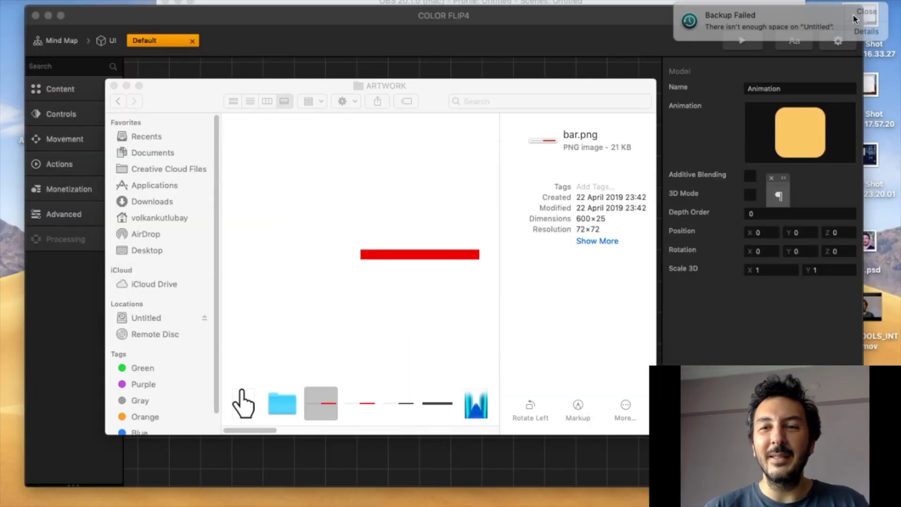
- Switch back to Buildbox, return to the UI scene and inspect the bar asset's settings
click(547, 28)
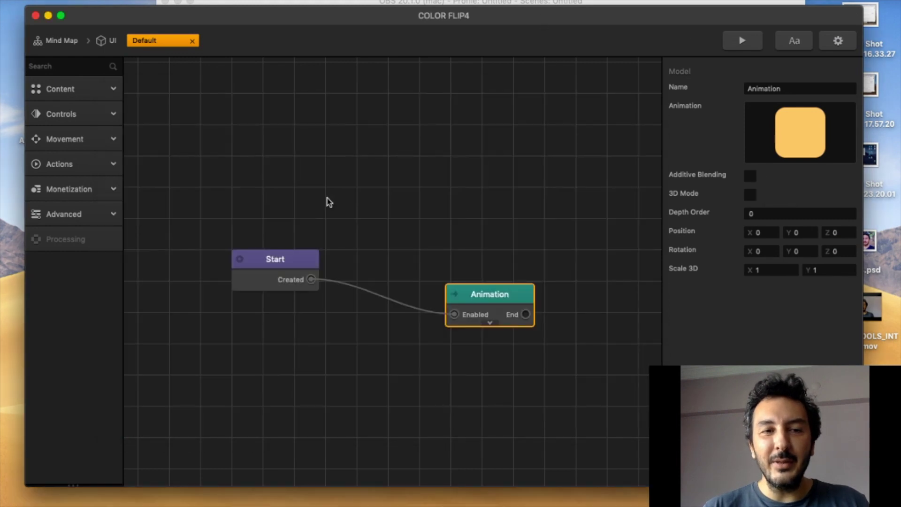
click(101, 40)
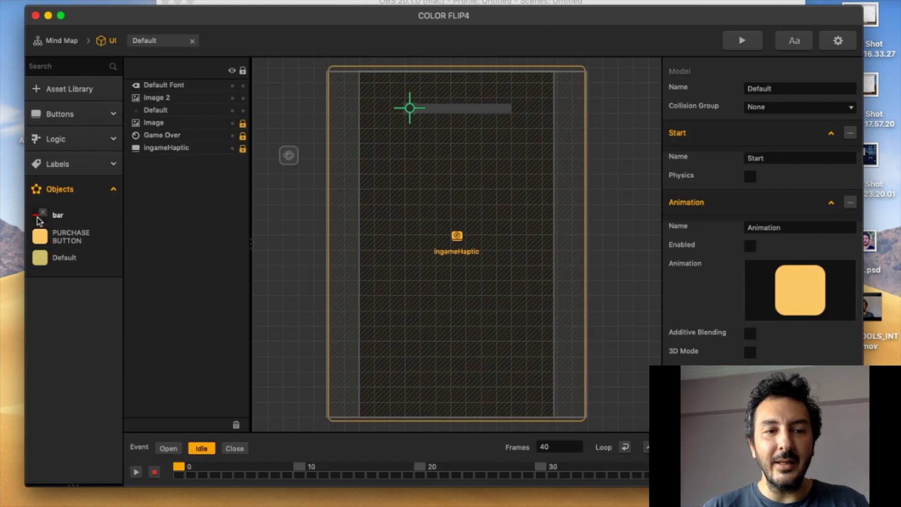
click(39, 221)
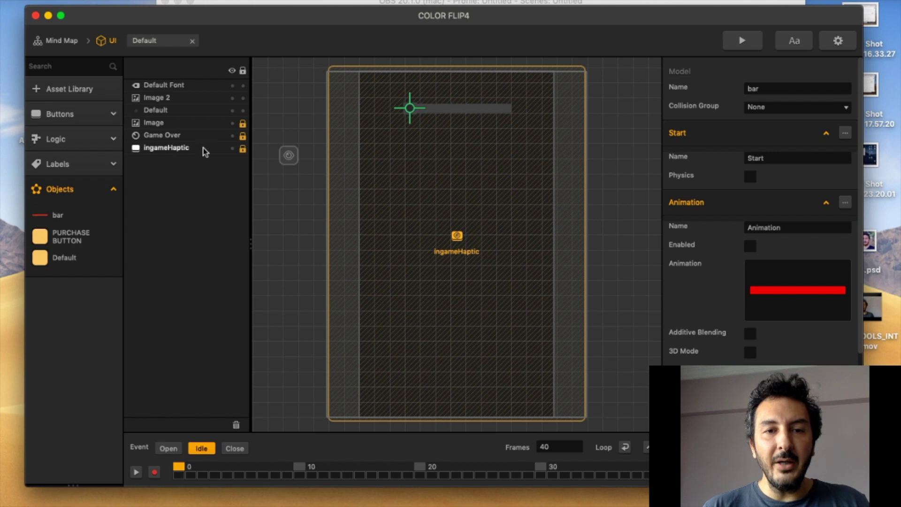
- Inspect the placed Default bar's transform values and the bar asset's settings, and dismiss the browser notification
click(155, 110)
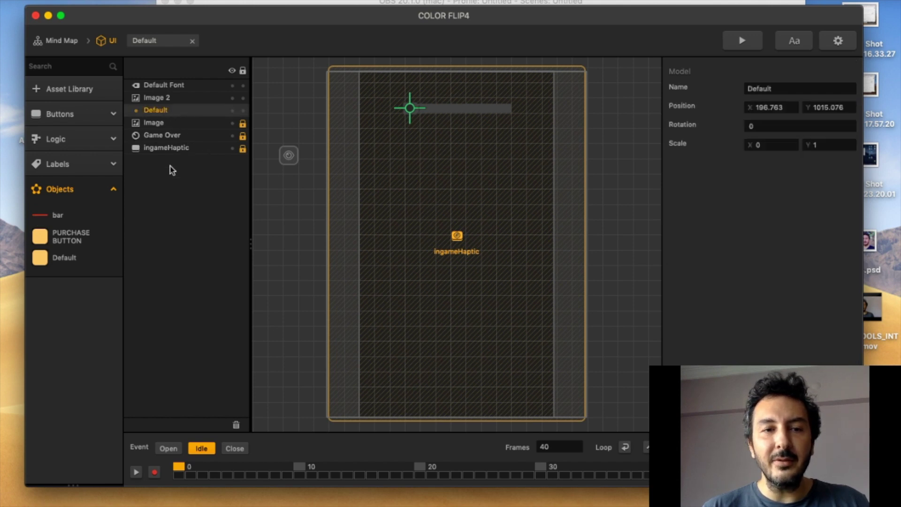
click(37, 223)
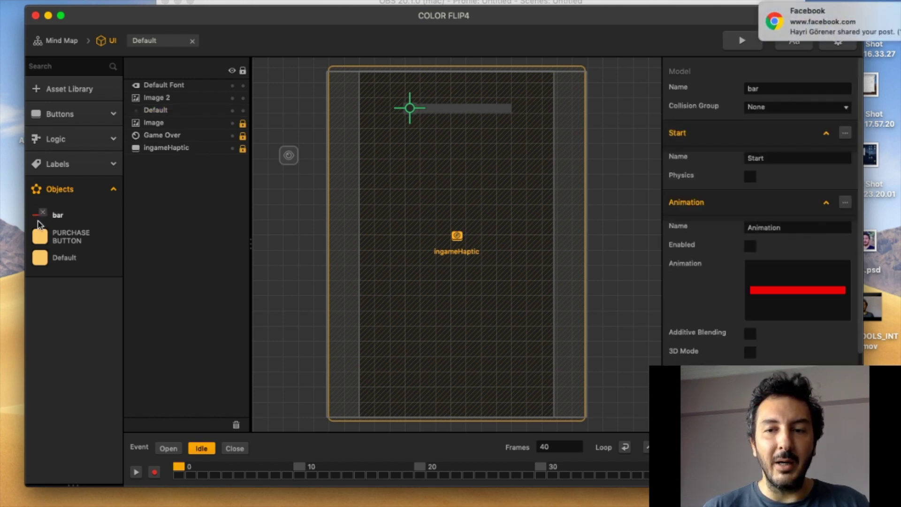
click(862, 12)
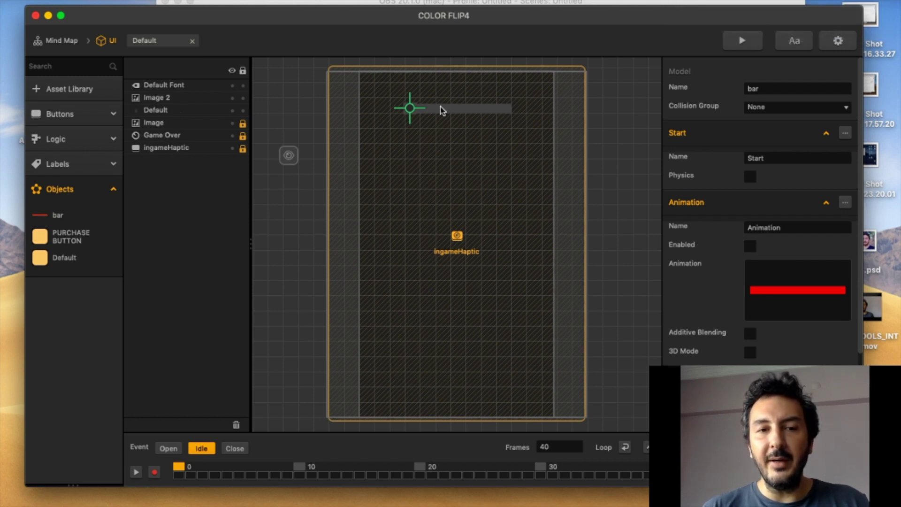
- Open the bar asset's node map and examine the Receive node's event name and the Scale Animation node's settings
double_click(38, 216)
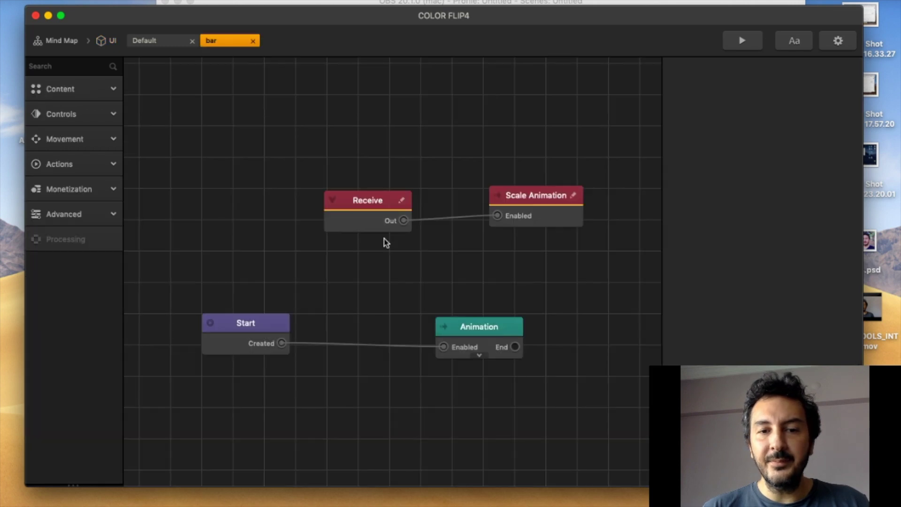
click(365, 215)
drag(817, 109, 732, 107)
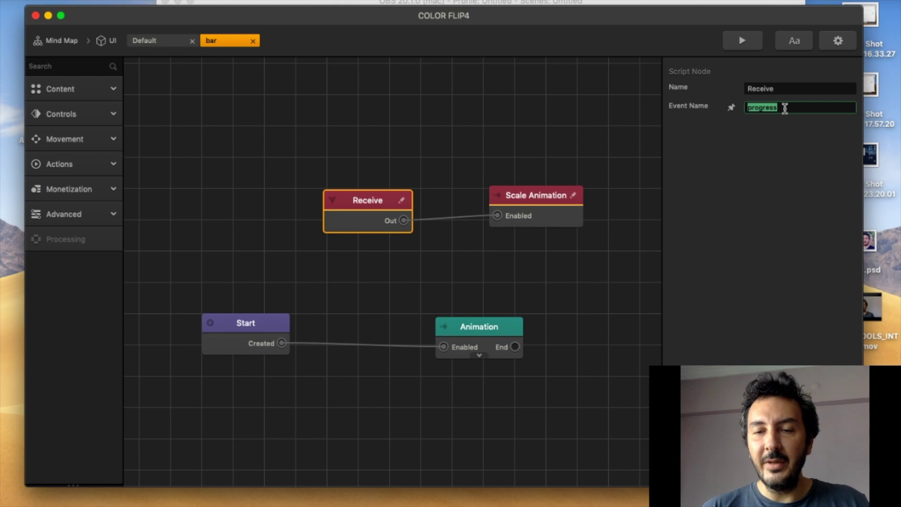
click(535, 212)
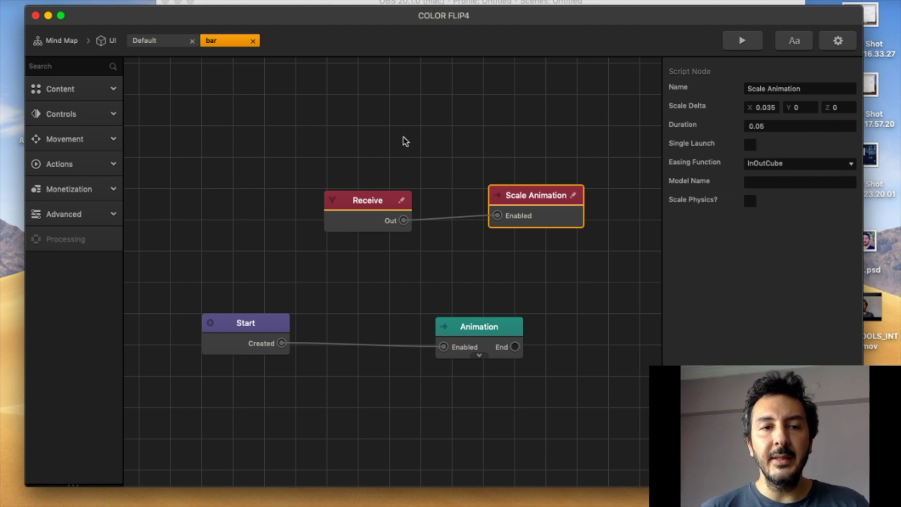
- Place a second bar at about X 294, Y 923 in the UI scene, set its X scale to 0 and preview it
click(108, 47)
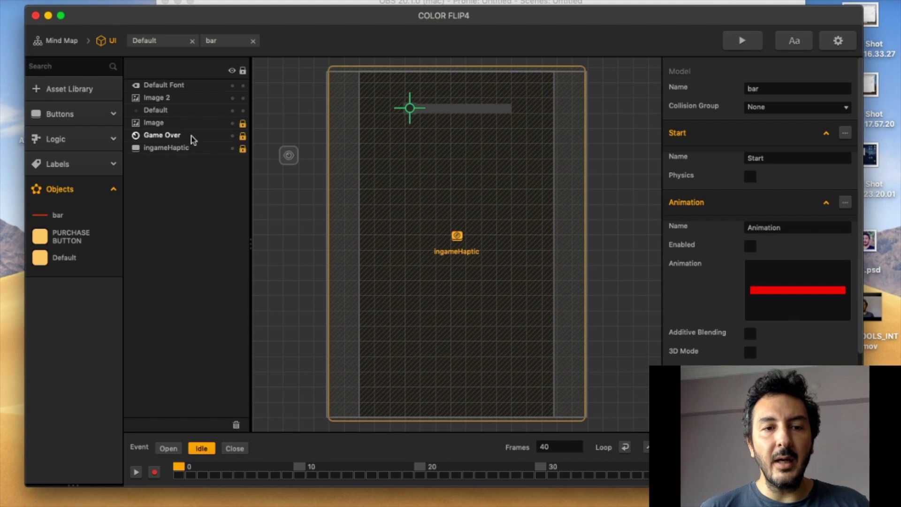
click(175, 111)
drag(39, 223, 554, 143)
click(777, 148)
text(0)
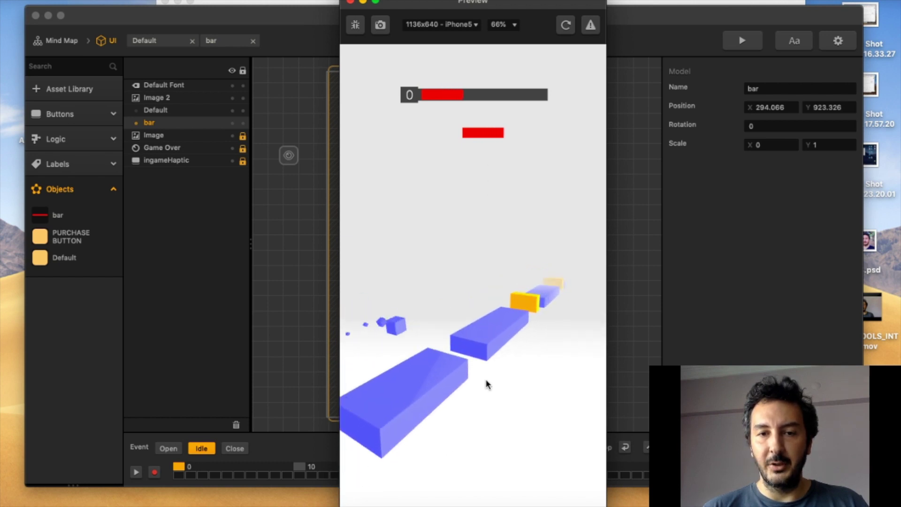
click(350, 2)
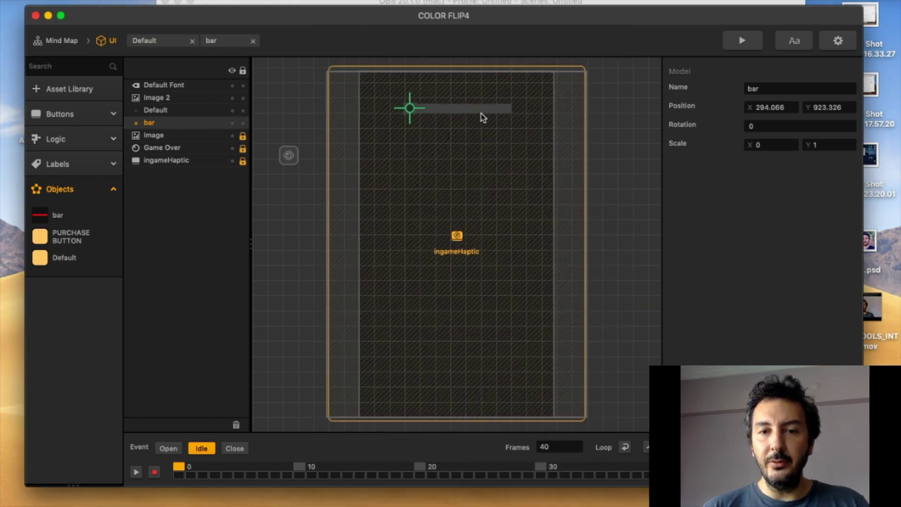
- Delete the second bar from the UI scene
click(159, 135)
click(158, 125)
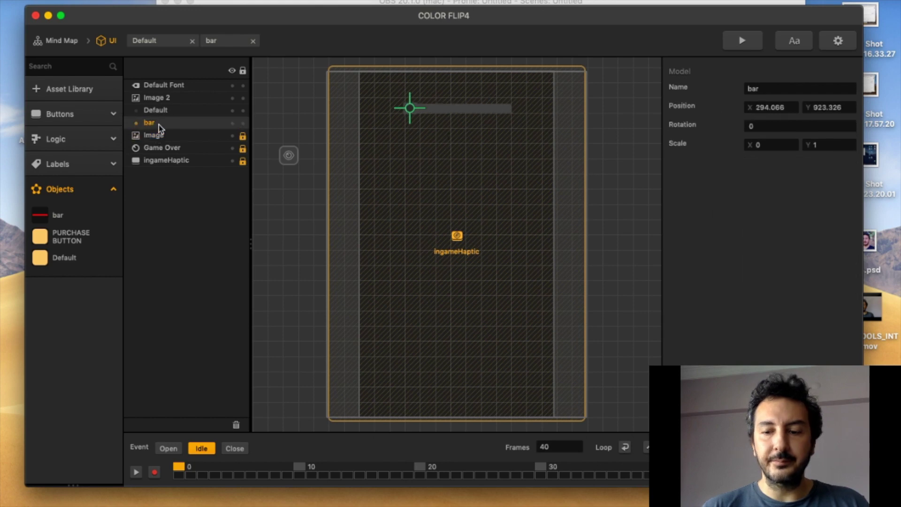
key(BackSpace)
- Inspect the Default bar's transform and the Default Font label's score and font settings at the bar's start
click(177, 111)
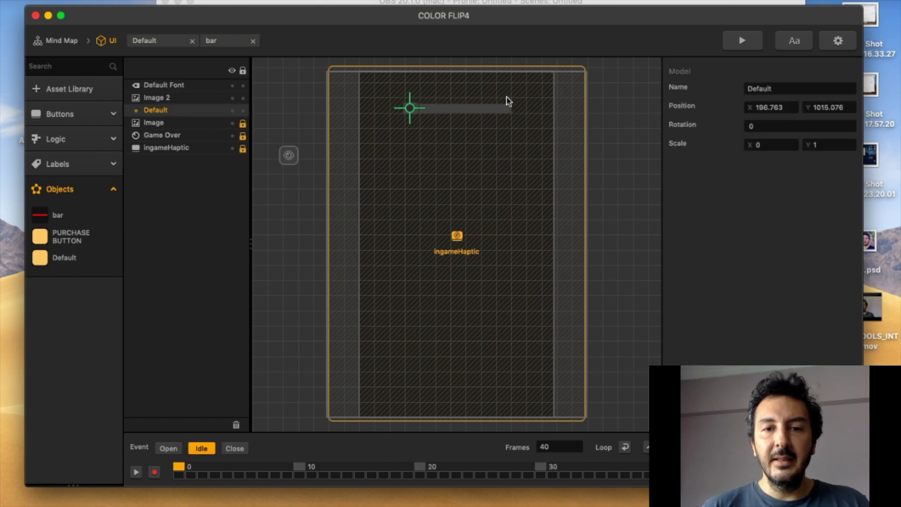
scroll(506, 100, up, 5)
scroll(435, 127, up, 3)
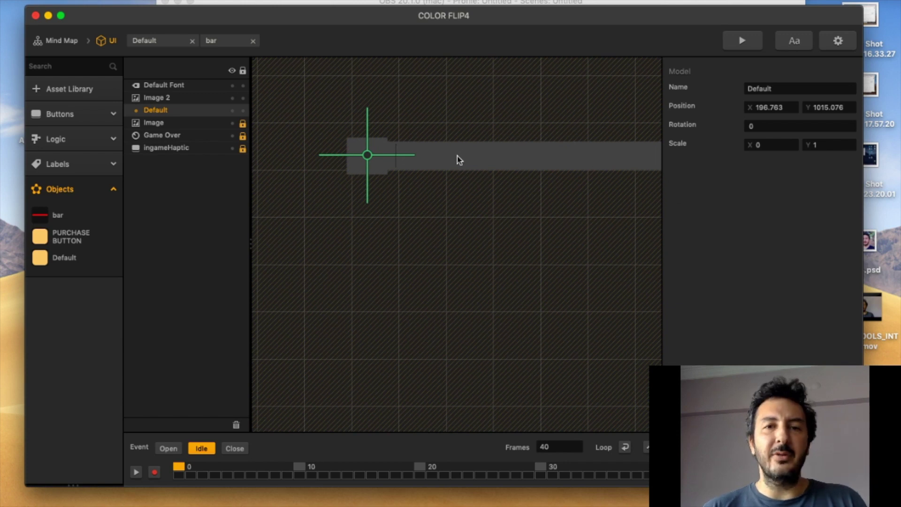
click(357, 144)
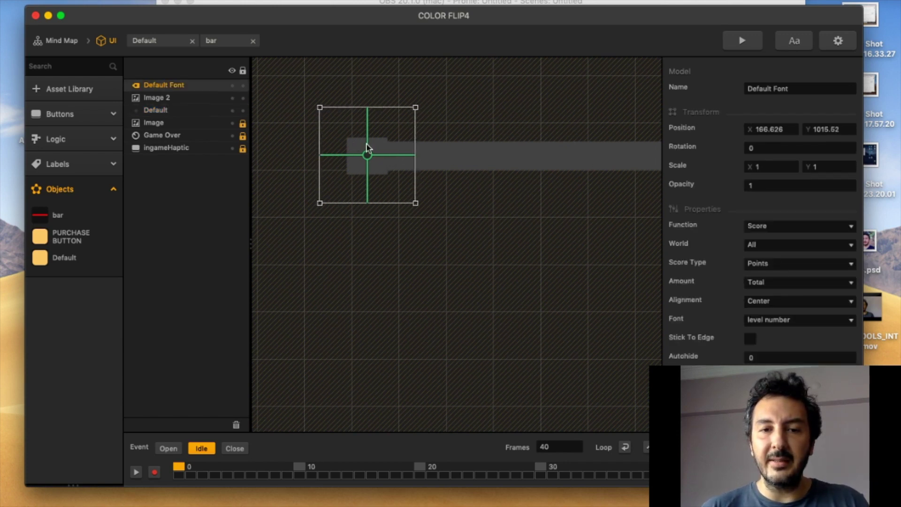
click(172, 98)
click(174, 85)
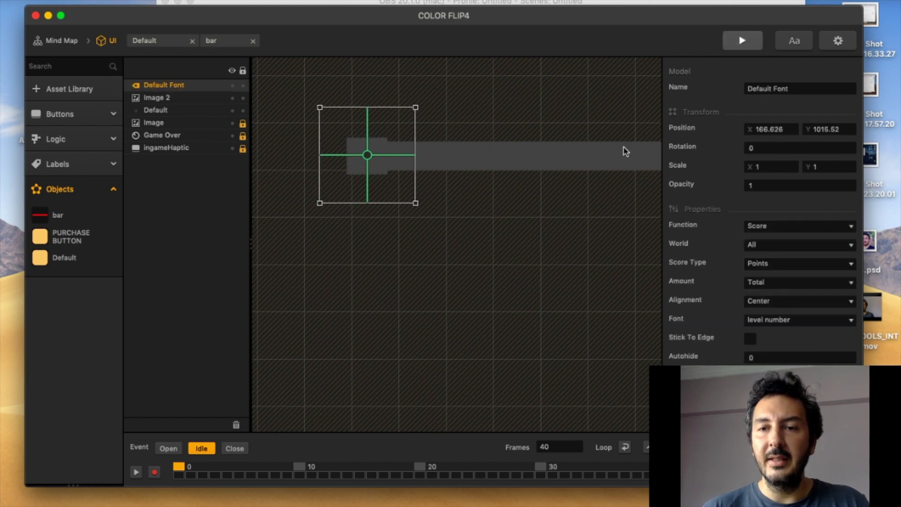
- Run the game preview to check the progress bar and level number label, and close it
key(super+p)
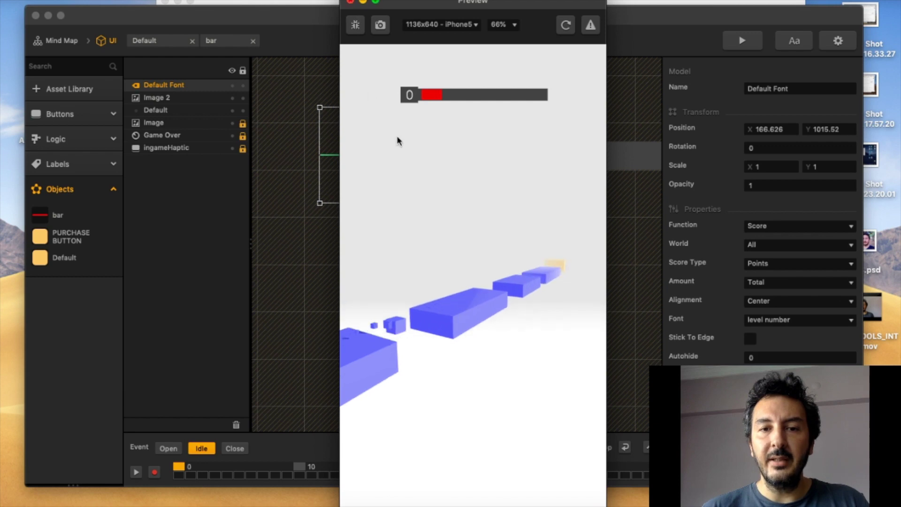
key(super+w)
scroll(432, 263, down, 5)
click(496, 255)
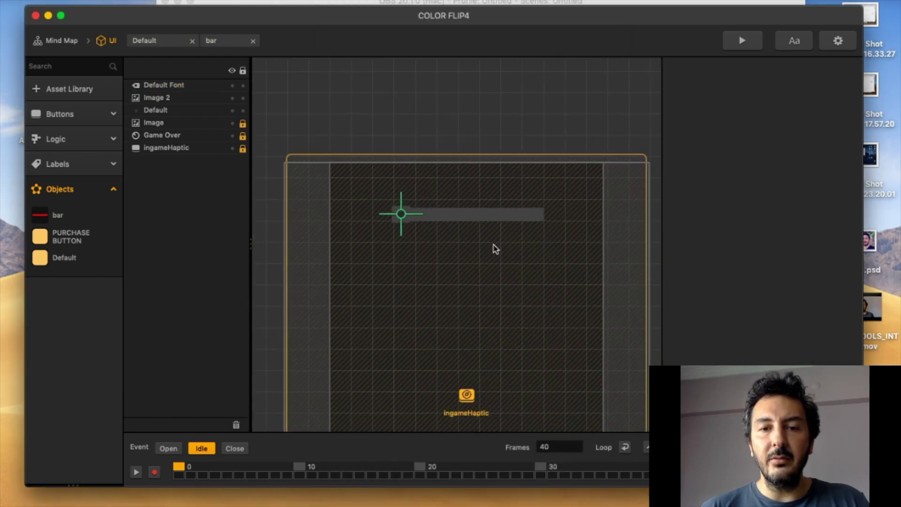
scroll(460, 149, down, 3)
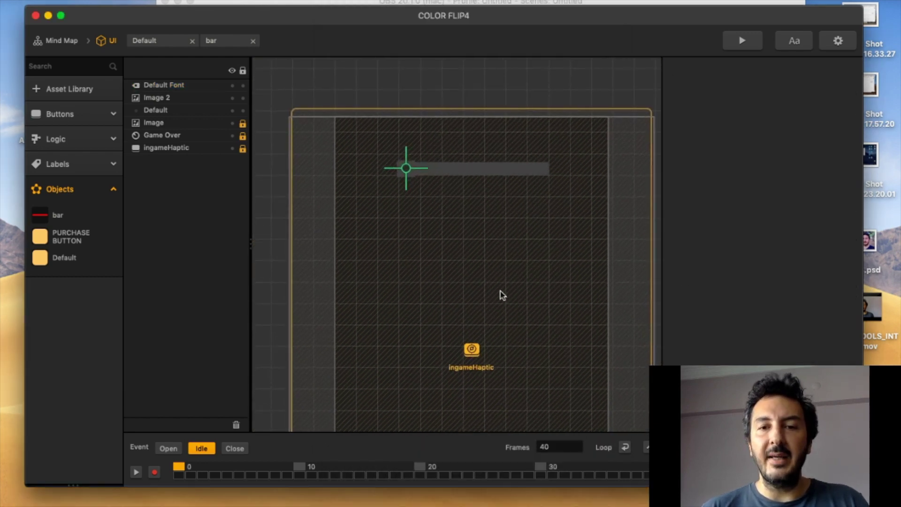
scroll(462, 227, down, 3)
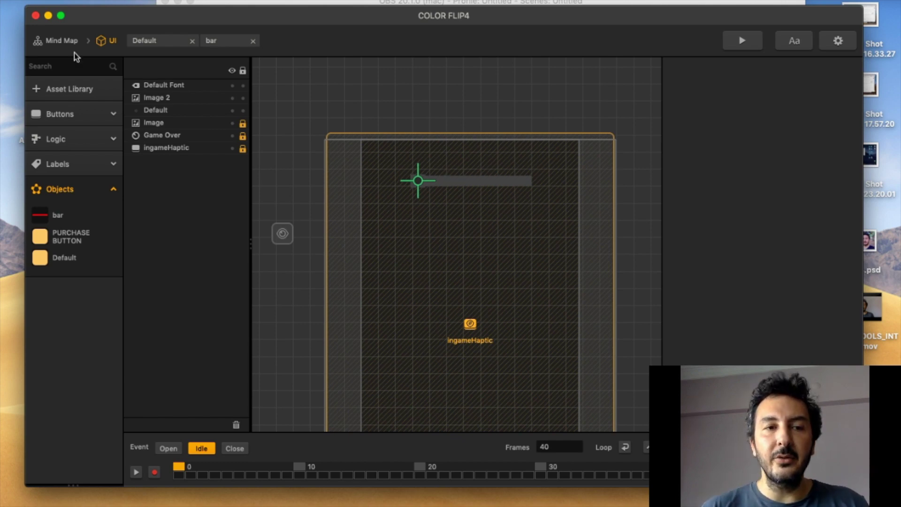
- Open the 3D World from the mind map and view the collision frames along the platforms in level section 1
click(61, 41)
double_click(418, 315)
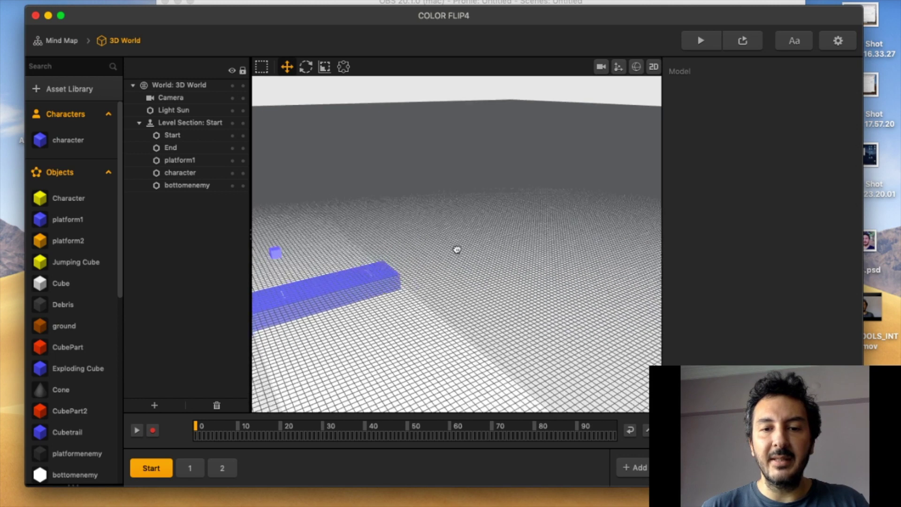
click(193, 468)
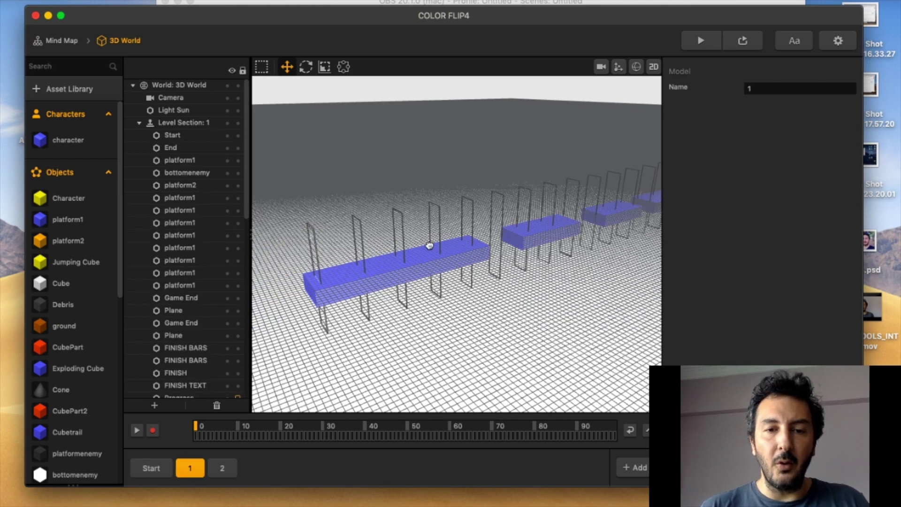
right_drag(429, 246, 499, 71)
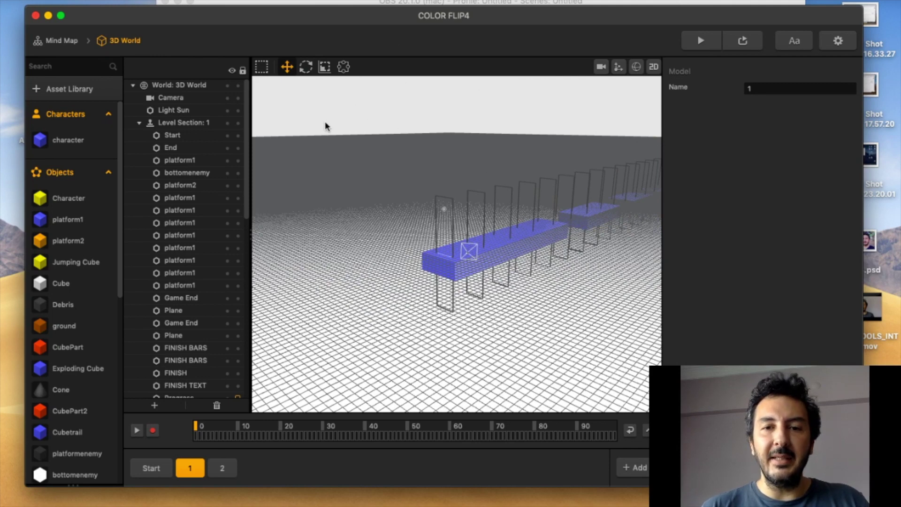
- Reposition the Buildbox window and look through the 3D World's list of object assets
mouse_move(488, 17)
mouse_down()
mouse_move(508, 26)
mouse_move(496, 30)
mouse_up()
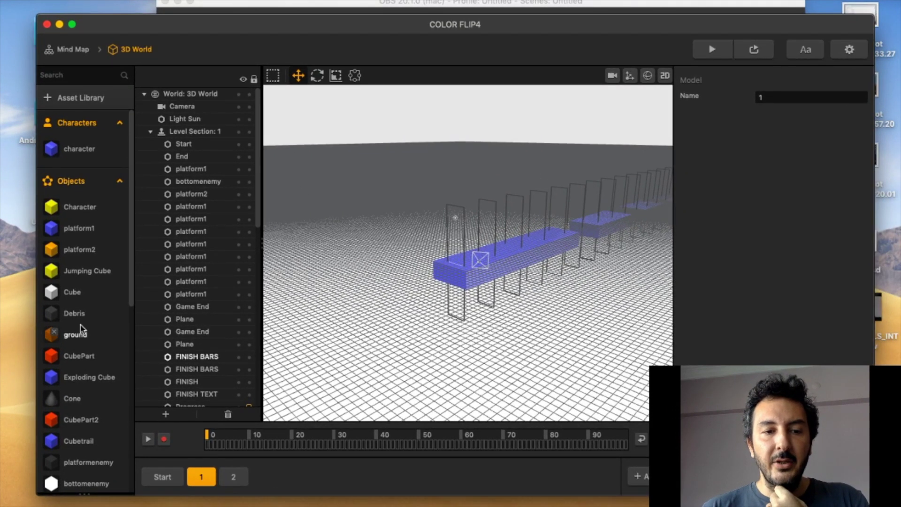
scroll(98, 347, down, 8)
scroll(97, 346, up, 8)
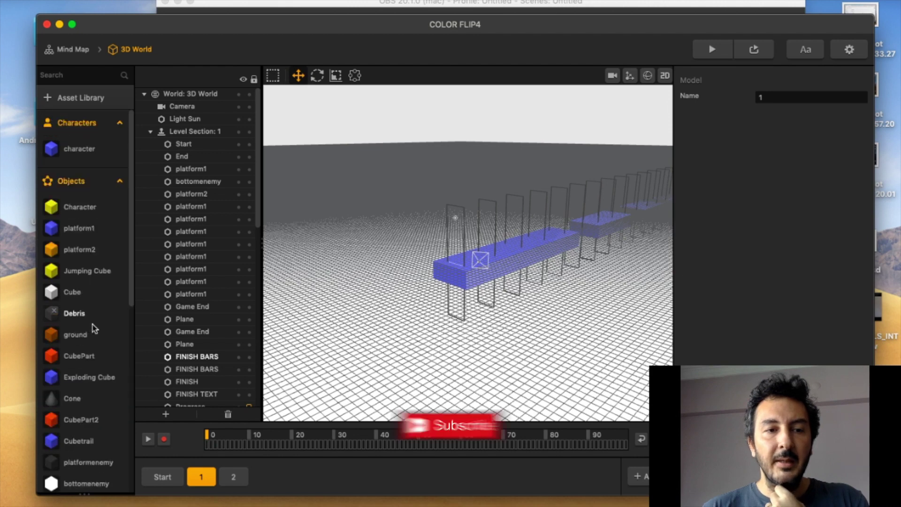